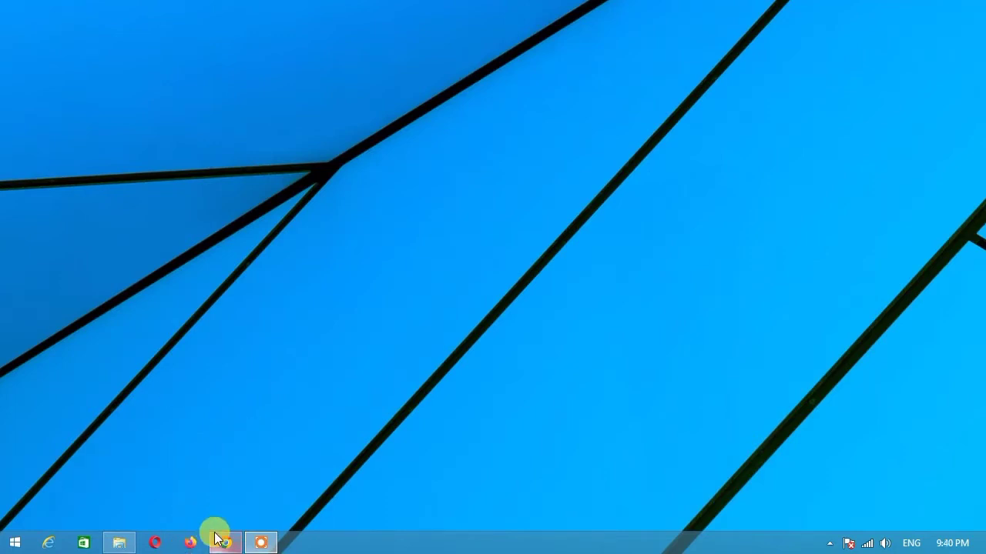
Search Google for 'get into pc' in Chrome and open the Get Into PC site from the results.
{"action": "left_click", "coordinate": [217, 536]}
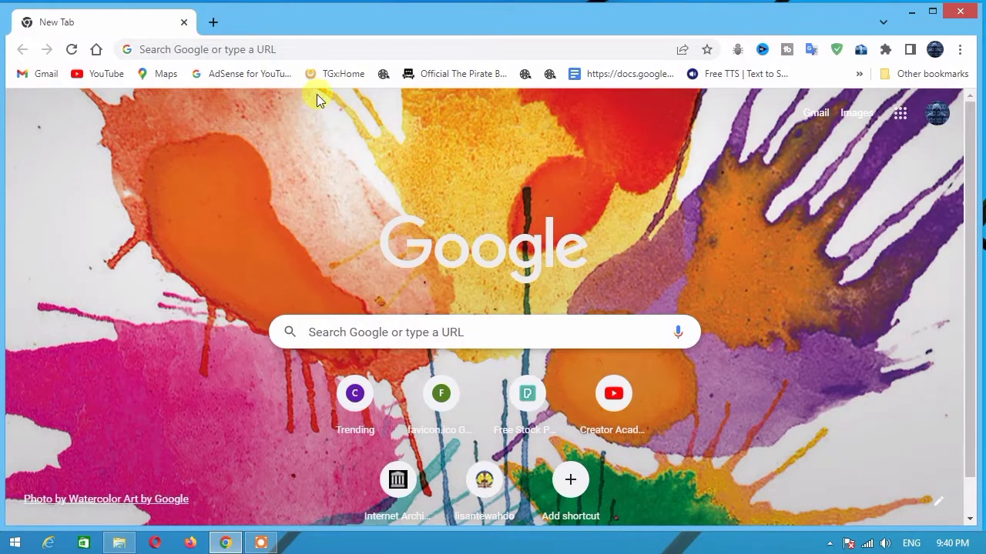
{"action": "left_click", "coordinate": [308, 49]}
{"action": "type", "text": "get "}
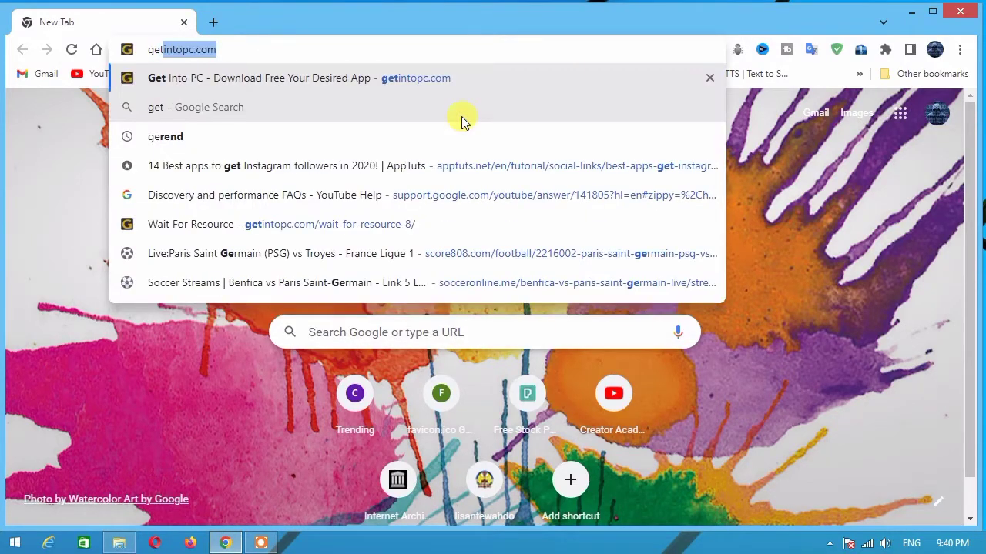
{"action": "type", "text": "in"}
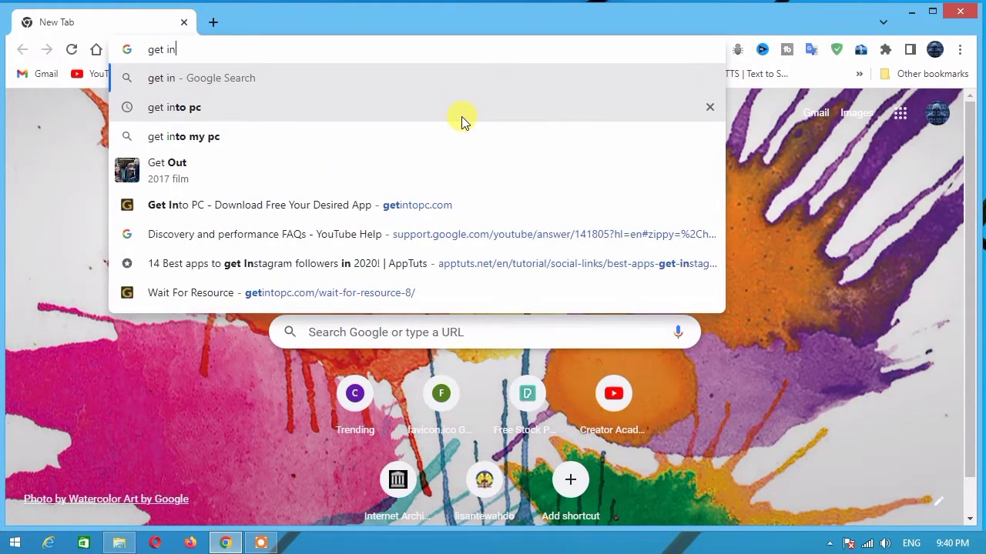
{"action": "type", "text": "to pc"}
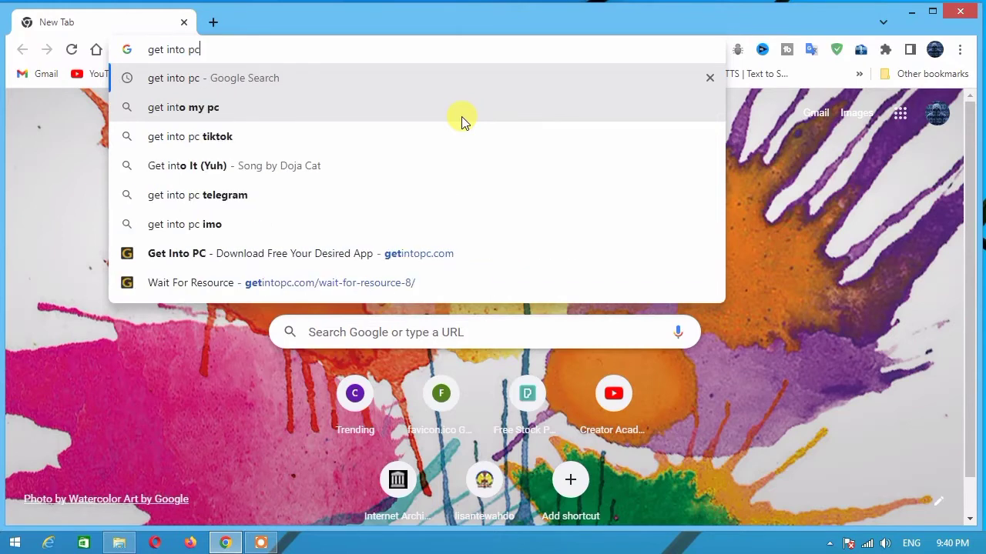
{"action": "key", "text": "Return"}
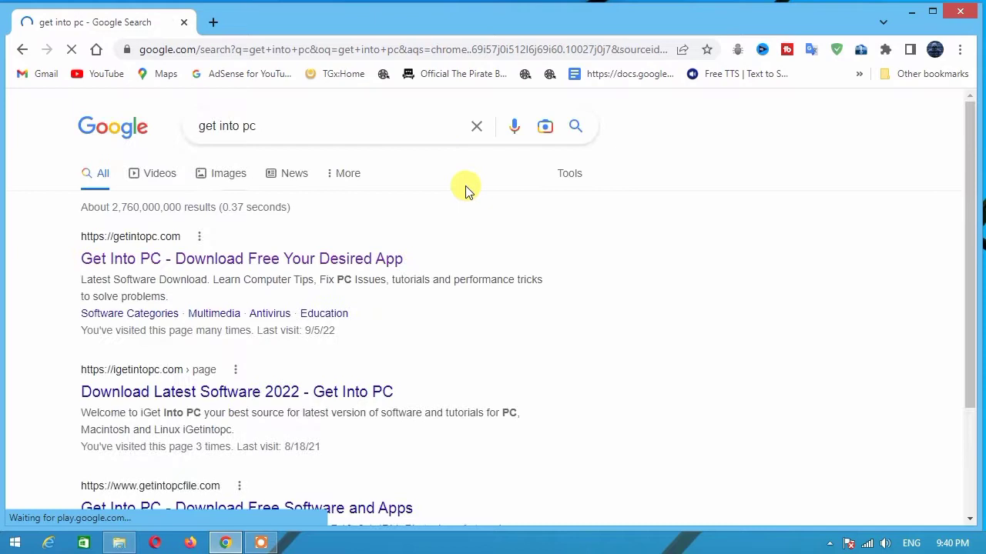
{"action": "left_click", "coordinate": [334, 269]}
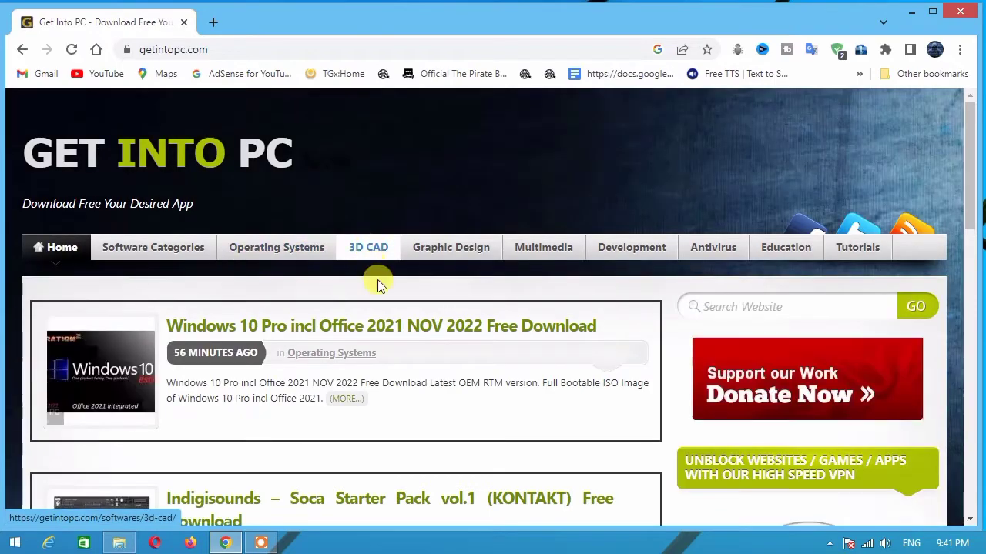
Search the Get Into PC website for 'windows 7'.
{"action": "scroll", "coordinate": [404, 340], "scroll_direction": "down", "scroll_amount": 3}
{"action": "scroll", "coordinate": [404, 340], "scroll_direction": "up", "scroll_amount": 3}
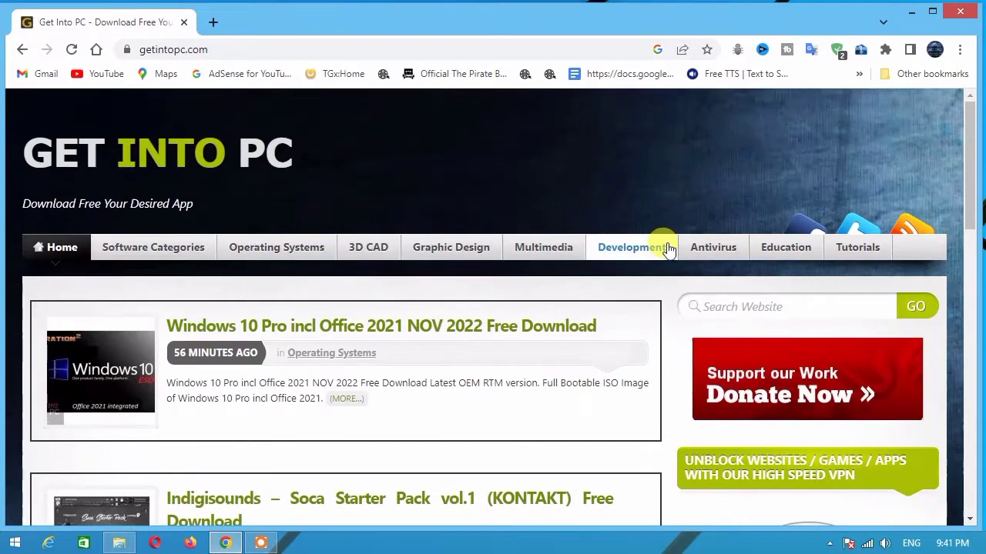
{"action": "left_click", "coordinate": [726, 308]}
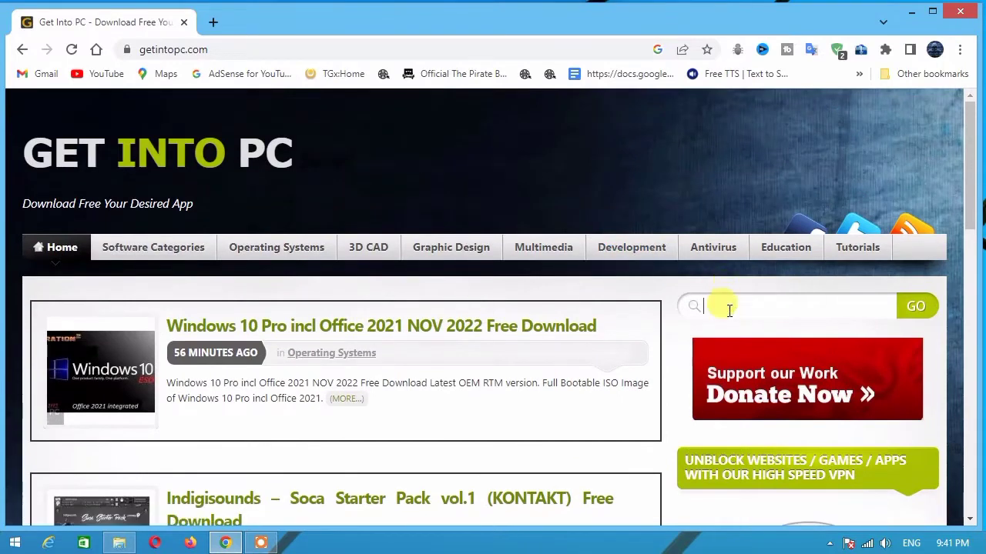
{"action": "key", "text": "Down"}
{"action": "key", "text": "Return"}
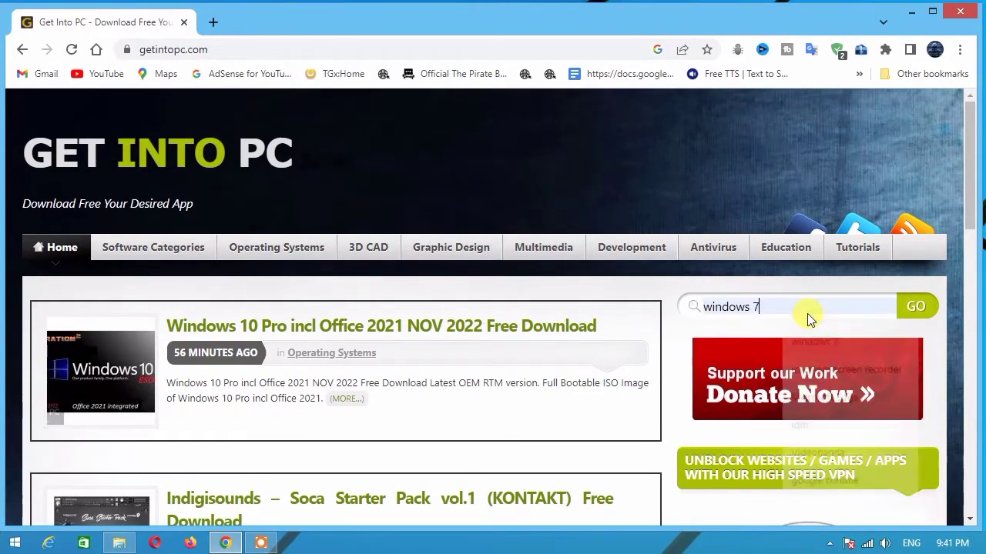
{"action": "left_click_drag", "start_coordinate": [798, 308], "coordinate": [603, 335]}
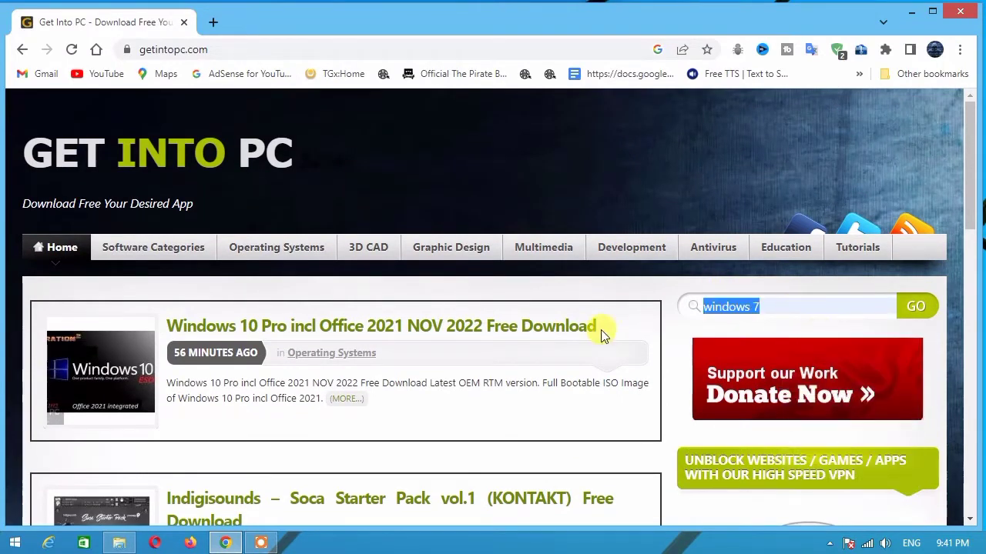
{"action": "left_click", "coordinate": [907, 308]}
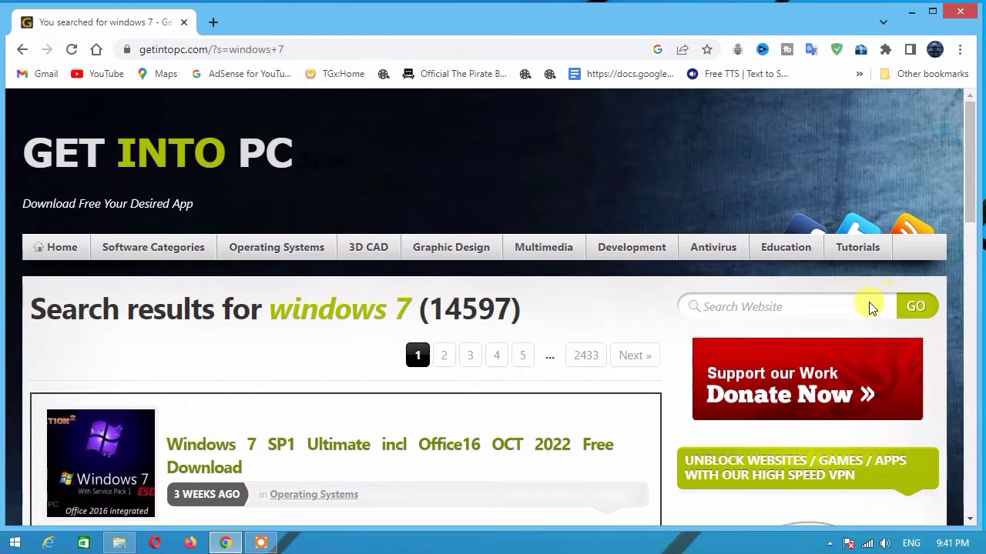
Open the Windows 7 SP1 Ultimate incl Office16 OCT 2022 post from the results.
{"action": "scroll", "coordinate": [847, 320], "scroll_direction": "down", "scroll_amount": 2}
{"action": "scroll", "coordinate": [737, 356], "scroll_direction": "down", "scroll_amount": 1}
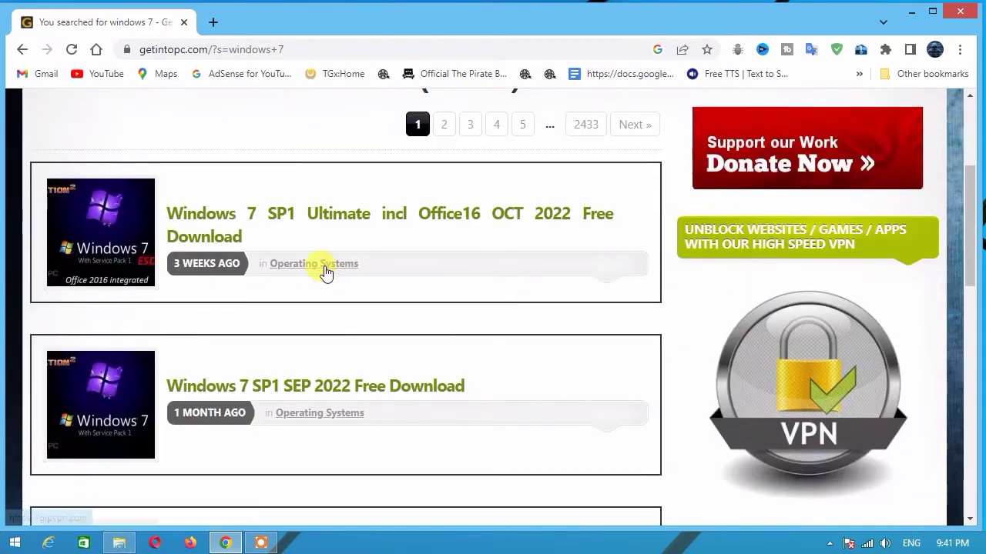
{"action": "left_click", "coordinate": [314, 222]}
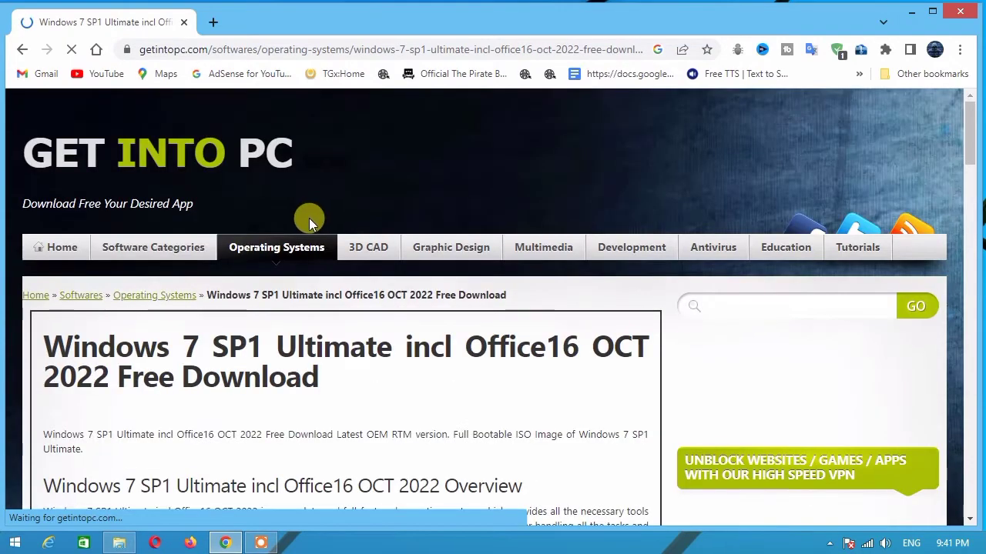
Request the 'Download 64 Bit x64' Windows 7 ISO from the post.
{"action": "scroll", "coordinate": [238, 405], "scroll_direction": "down", "scroll_amount": 3}
{"action": "scroll", "coordinate": [242, 416], "scroll_direction": "down", "scroll_amount": 10}
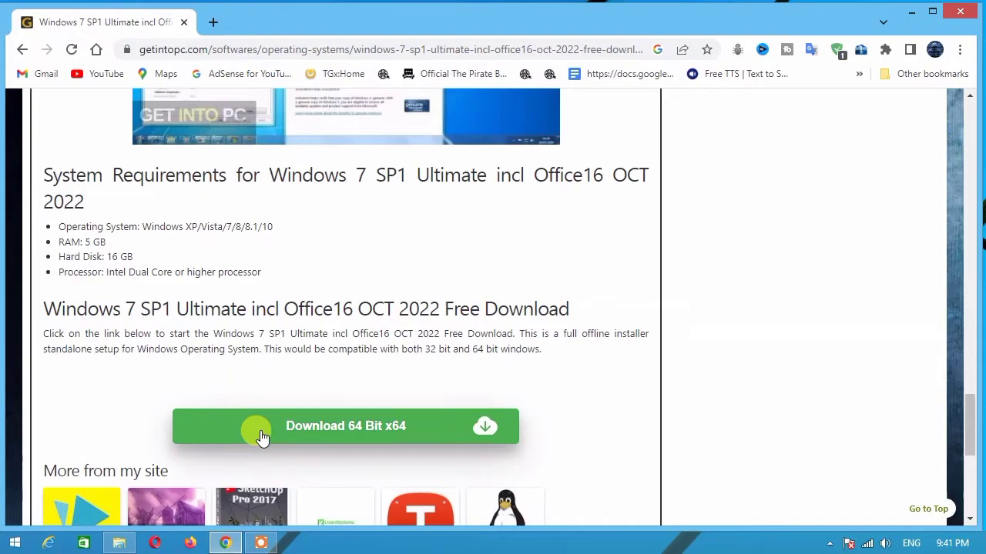
{"action": "left_click", "coordinate": [261, 432]}
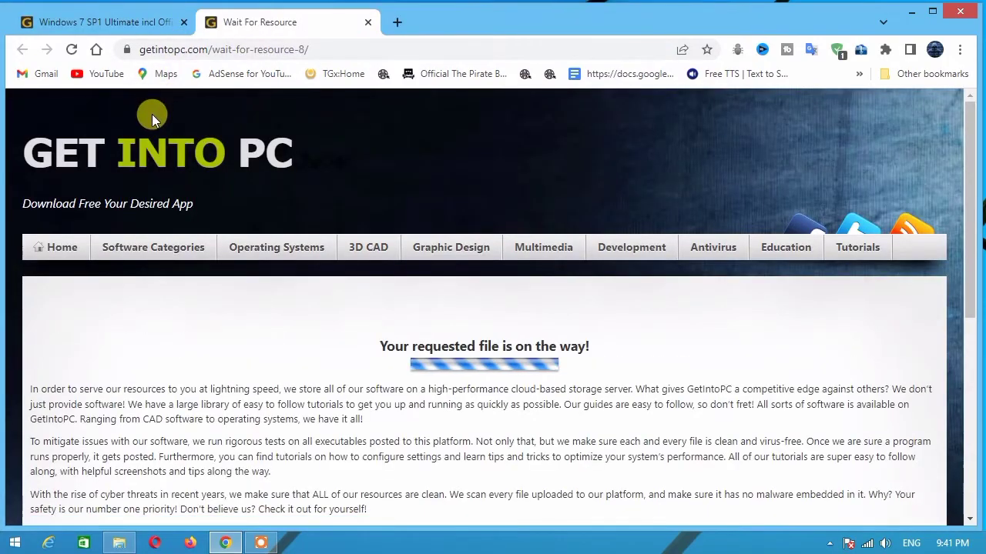
{"action": "scroll", "coordinate": [270, 189], "scroll_direction": "down", "scroll_amount": 1}
{"action": "scroll", "coordinate": [270, 190], "scroll_direction": "up", "scroll_amount": 3}
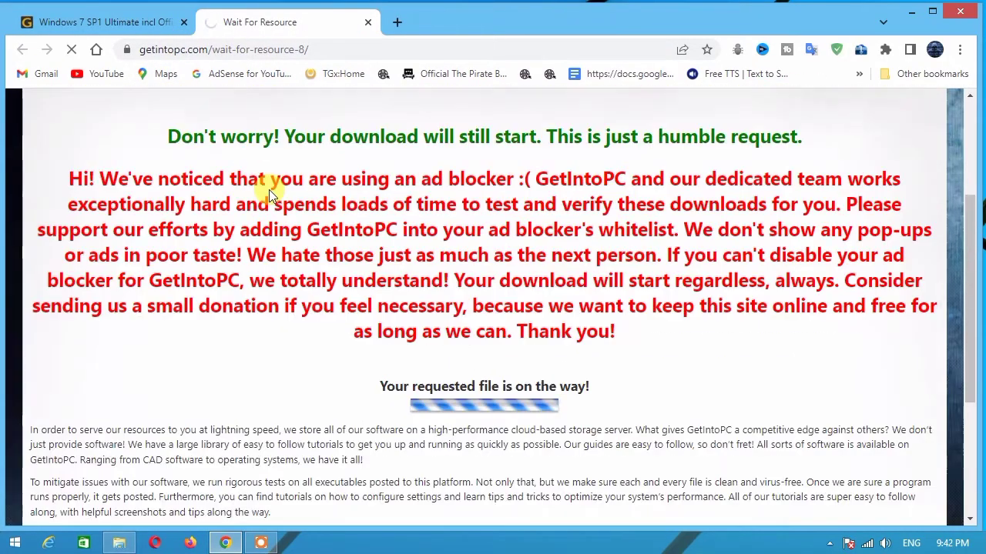
{"action": "scroll", "coordinate": [286, 205], "scroll_direction": "down", "scroll_amount": 1}
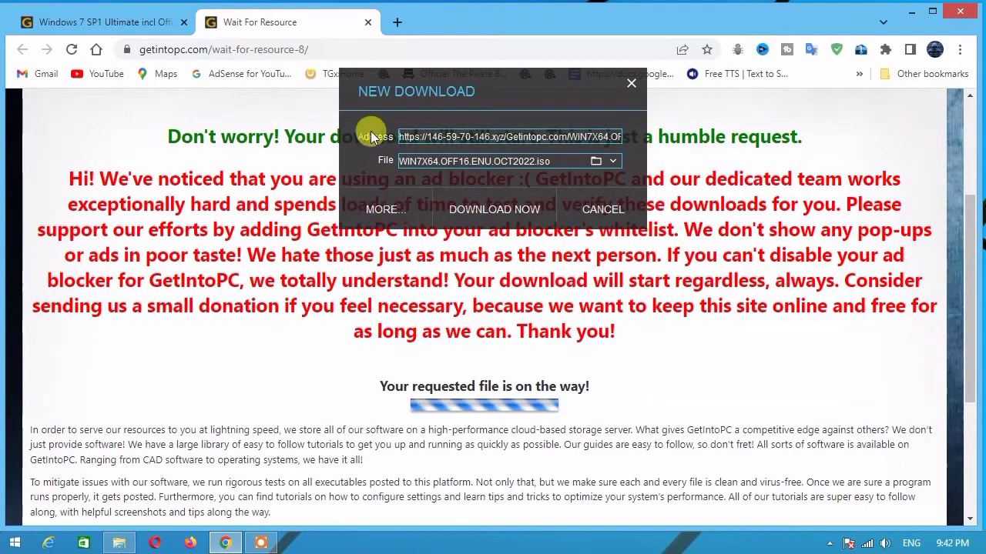
Start downloading WIN7X64.OFF16.ENU.OCT2022.iso (3949.6 MB) in IDM and close its progress window.
{"action": "left_click_drag", "start_coordinate": [478, 86], "coordinate": [429, 80]}
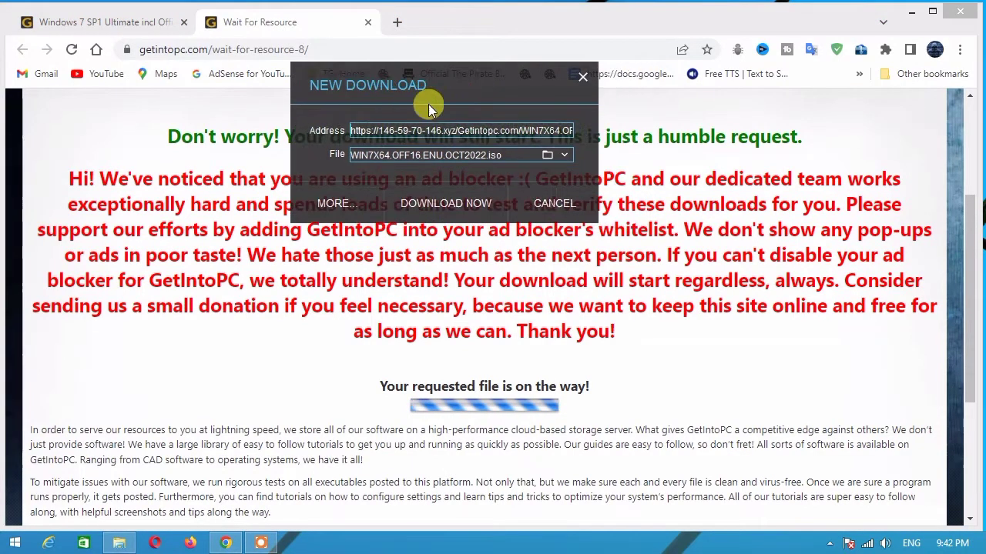
{"action": "left_click", "coordinate": [419, 200]}
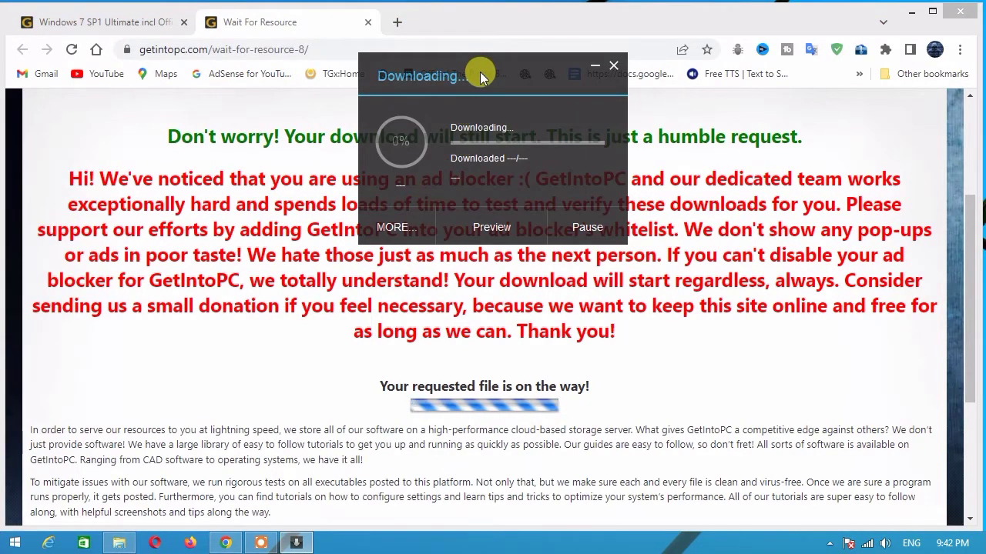
{"action": "left_click_drag", "start_coordinate": [480, 72], "coordinate": [434, 157]}
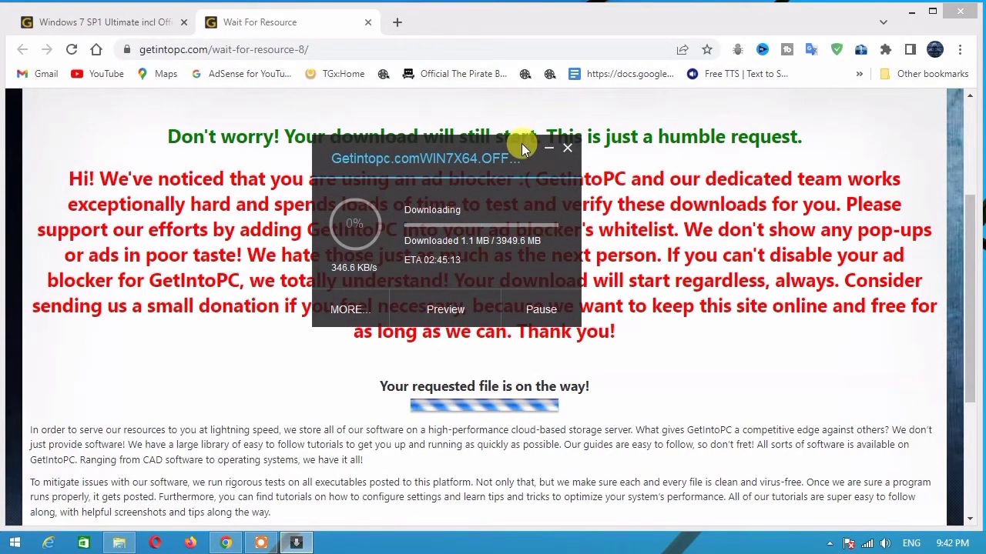
{"action": "left_click", "coordinate": [566, 146]}
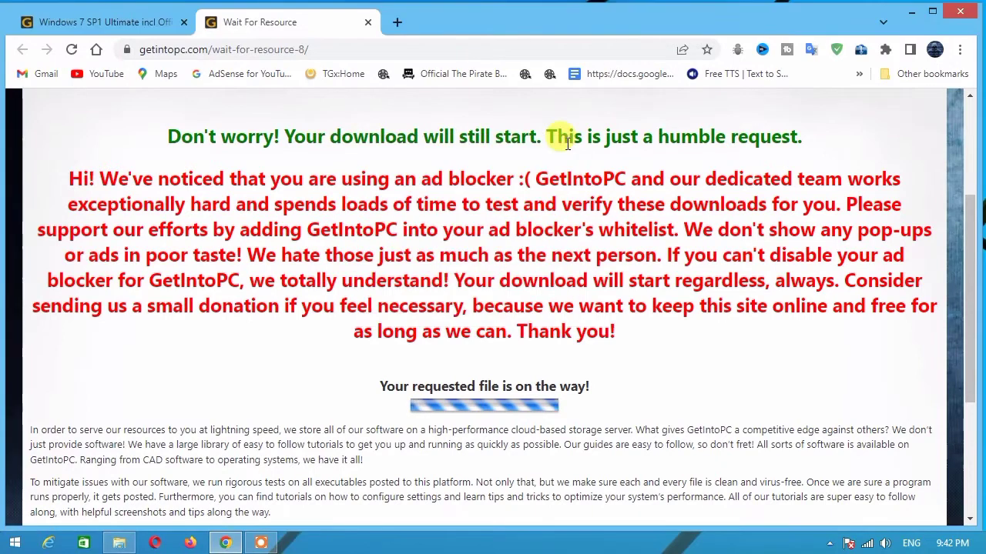
Close Chrome, confirm the 3.85 GB Windows 7 ISO in Downloads, then minimize Explorer.
{"action": "left_click", "coordinate": [368, 23]}
{"action": "left_click", "coordinate": [184, 22]}
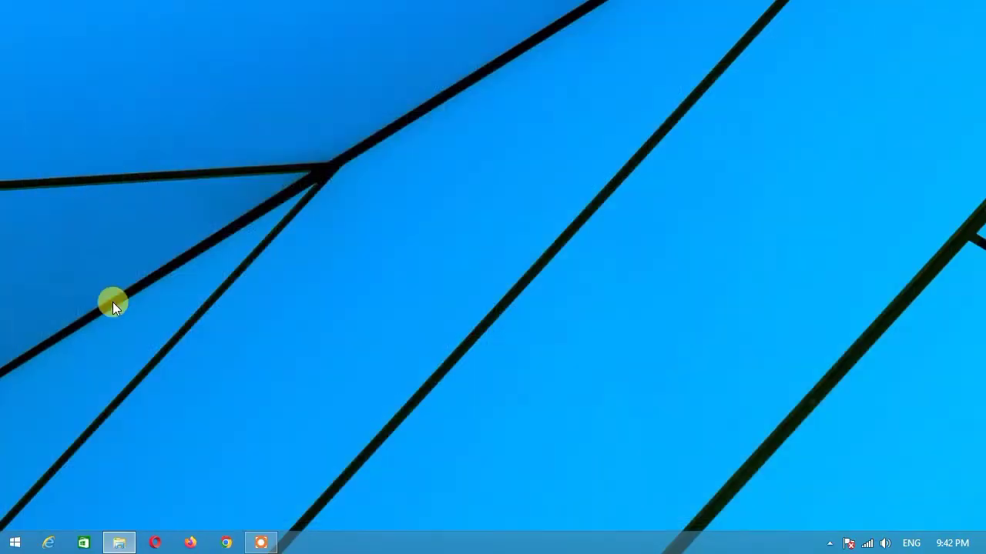
{"action": "left_click", "coordinate": [119, 542]}
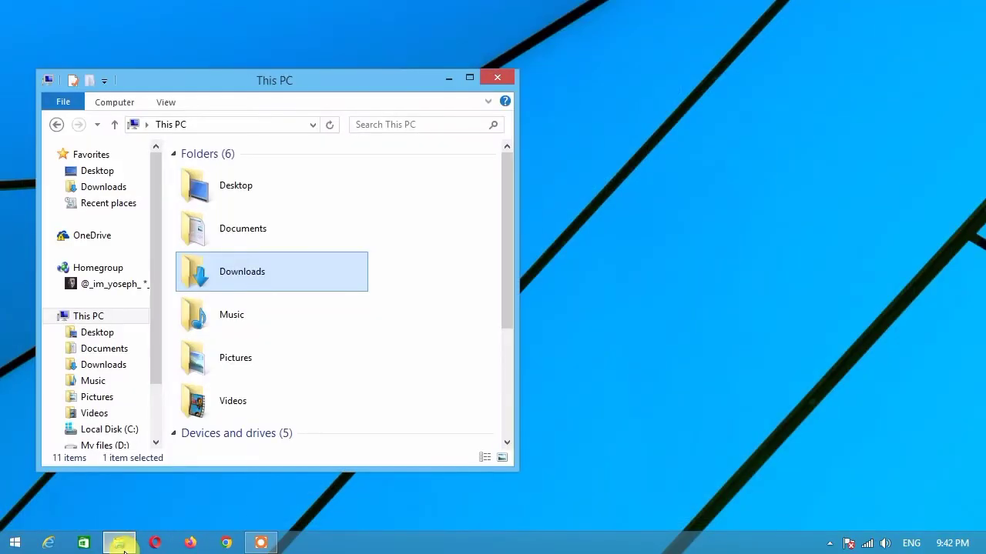
{"action": "double_click", "coordinate": [225, 278]}
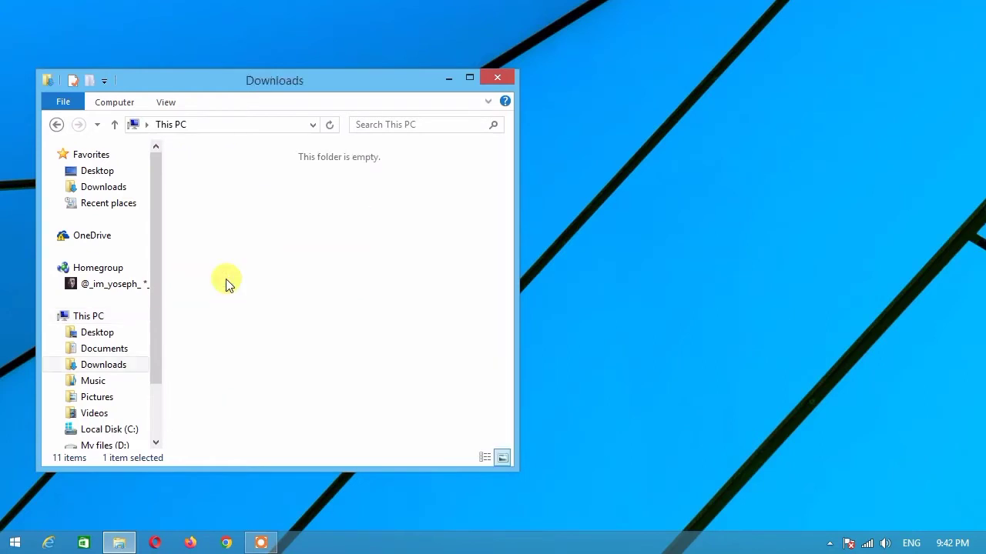
{"action": "left_click", "coordinate": [212, 194]}
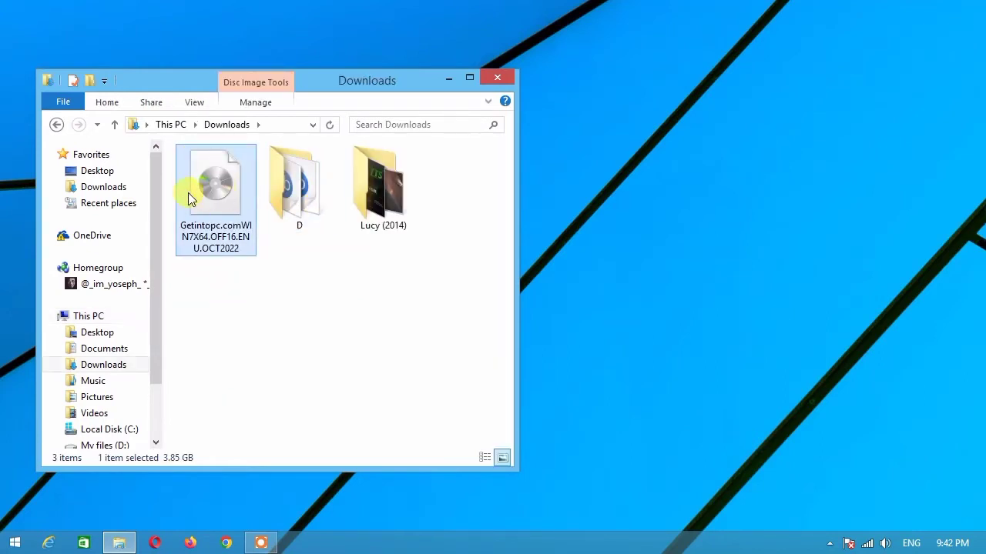
{"action": "left_click", "coordinate": [449, 79]}
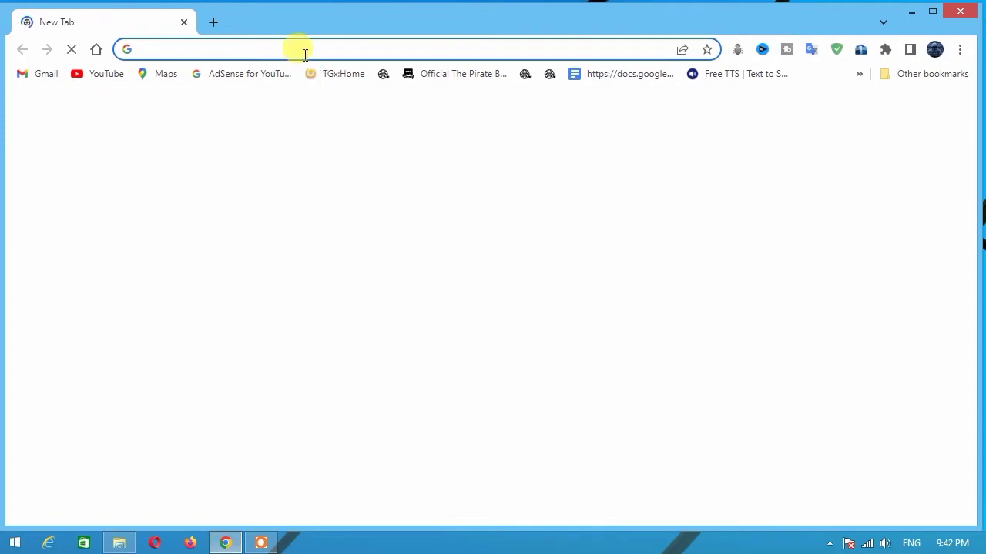
Go to rufus.ie in Chrome's address bar.
{"action": "left_click", "coordinate": [305, 55]}
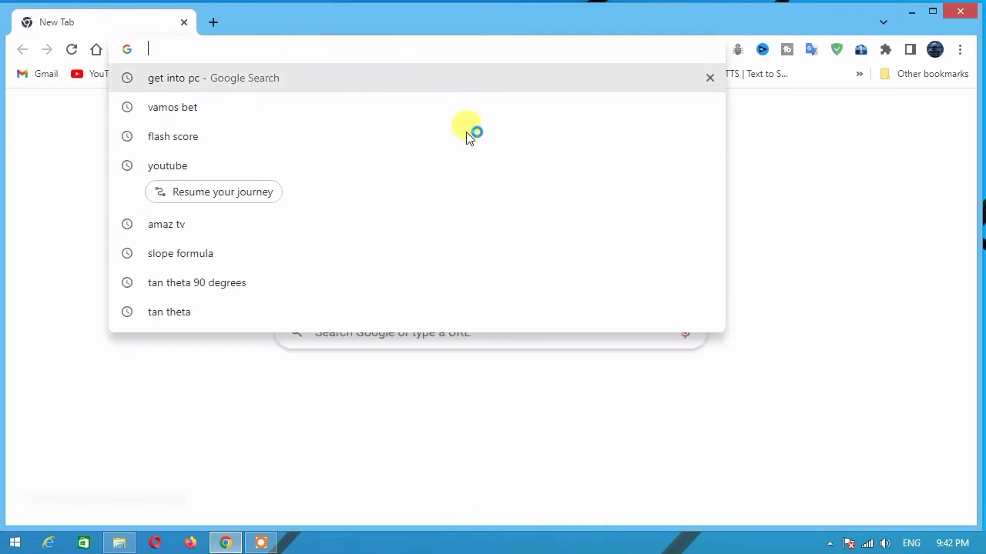
{"action": "left_click", "coordinate": [895, 209]}
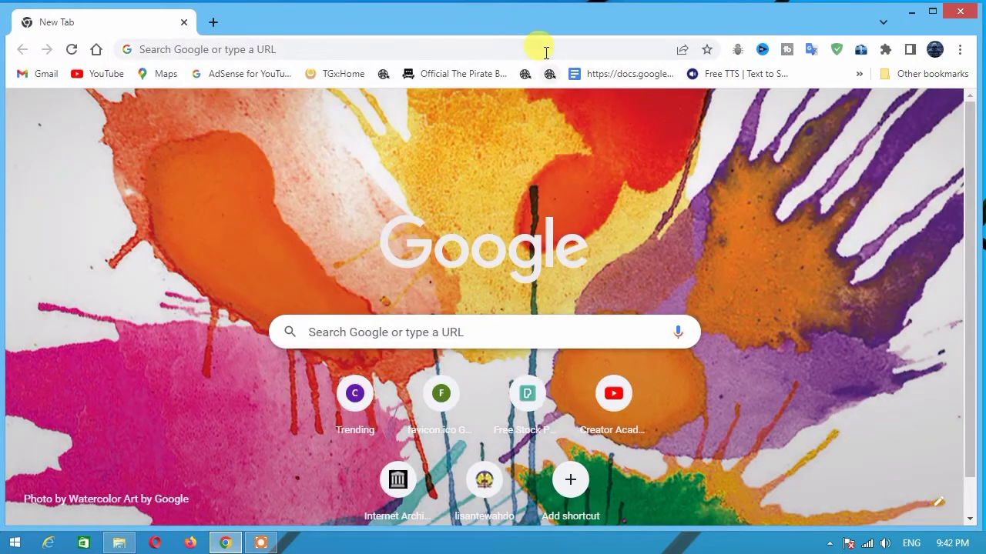
{"action": "left_click", "coordinate": [543, 49]}
{"action": "type", "text": "ru"}
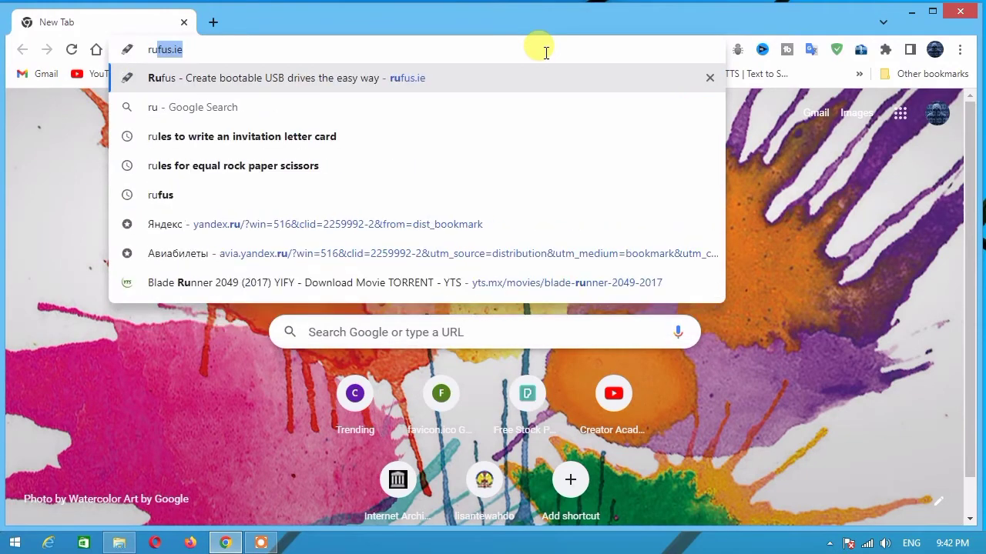
{"action": "type", "text": "fus.ie"}
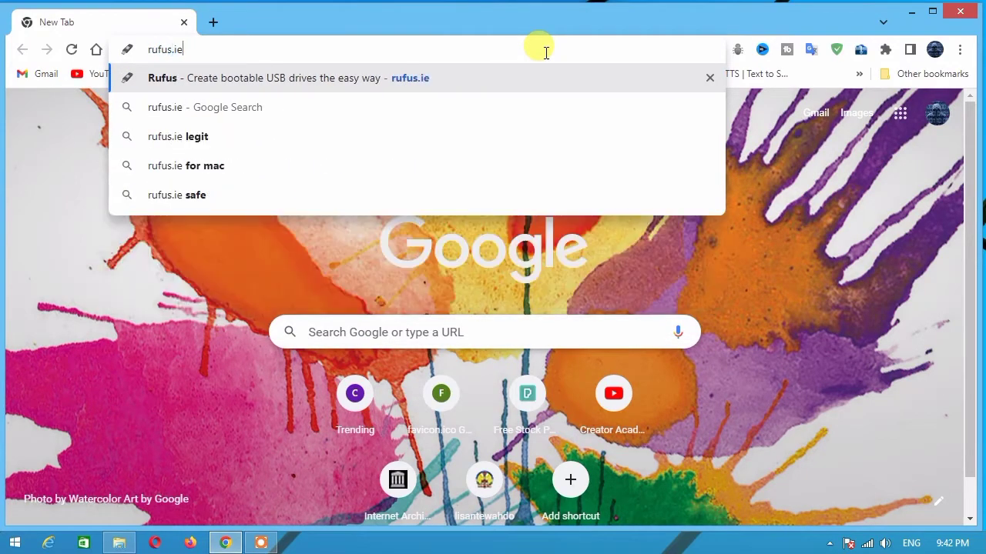
{"action": "key", "text": "Return"}
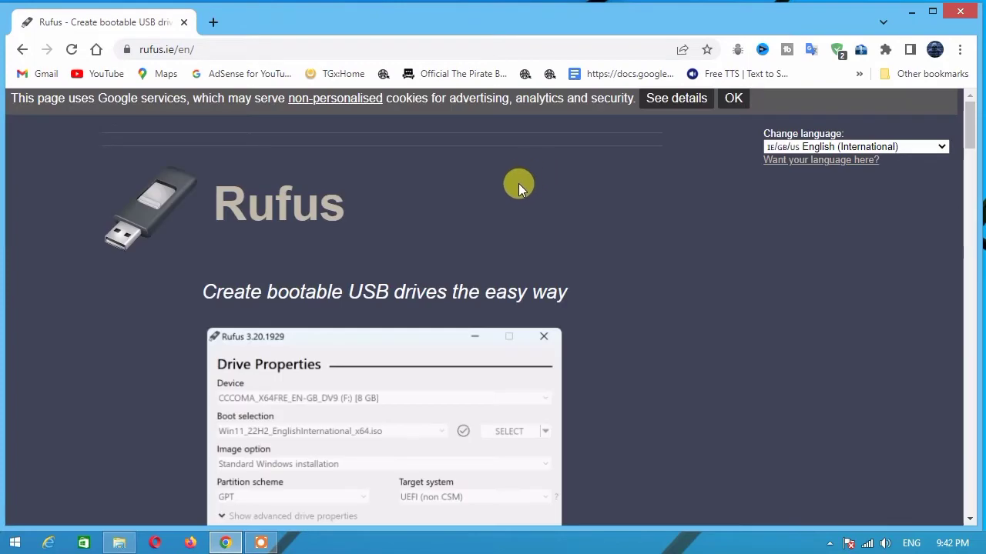
Download rufus-3.20.exe from the Rufus 3.20 link through the download manager.
{"action": "scroll", "coordinate": [518, 183], "scroll_direction": "down", "scroll_amount": 12}
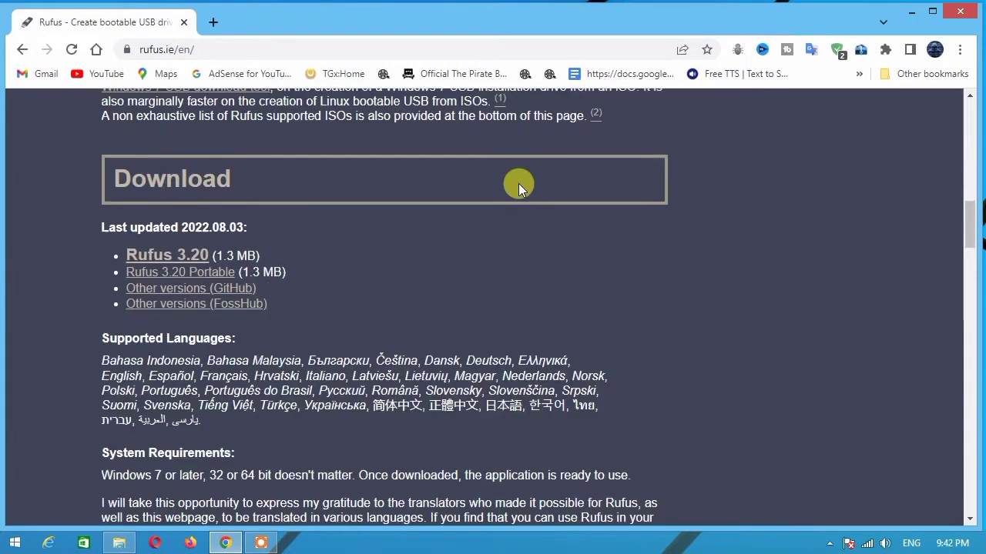
{"action": "left_click", "coordinate": [168, 256]}
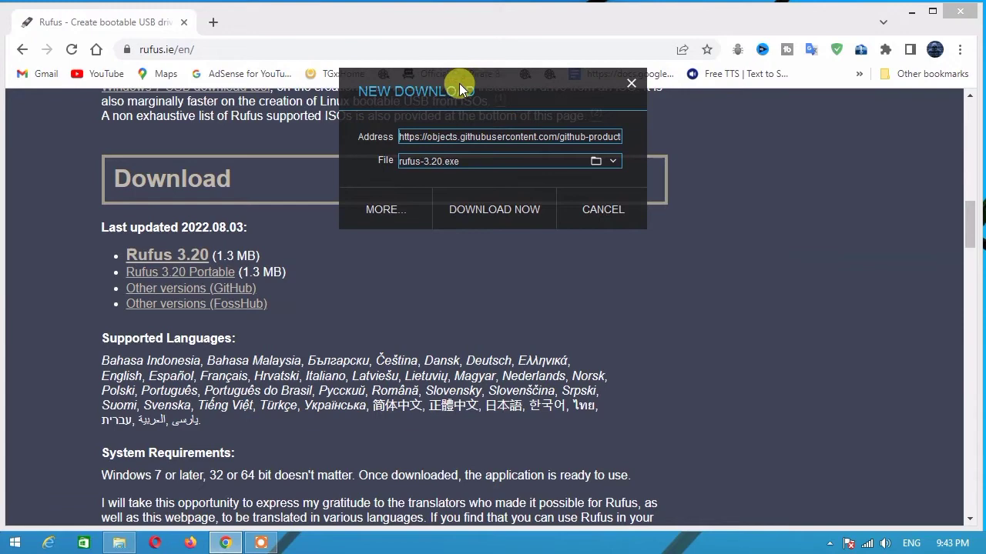
{"action": "left_click_drag", "start_coordinate": [450, 91], "coordinate": [456, 157]}
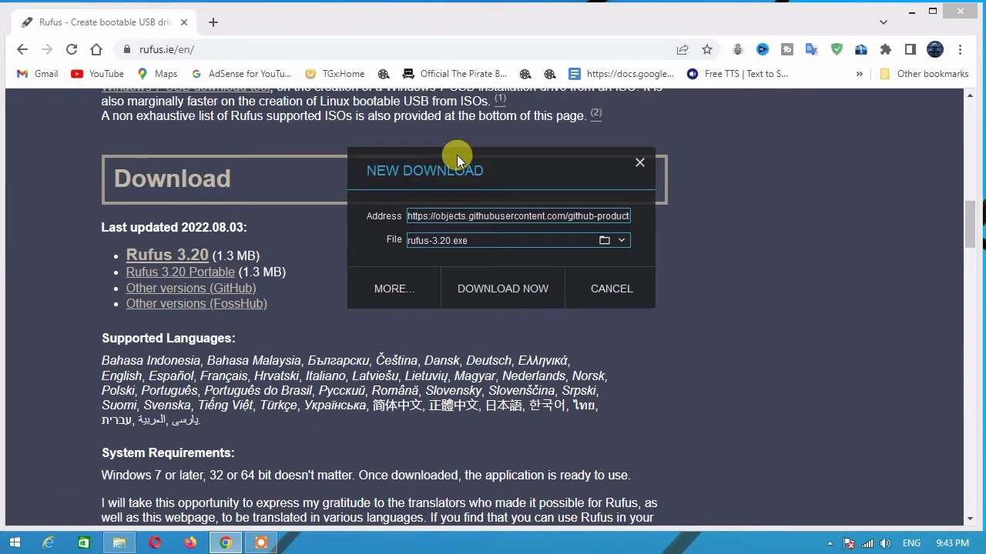
{"action": "left_click", "coordinate": [491, 286]}
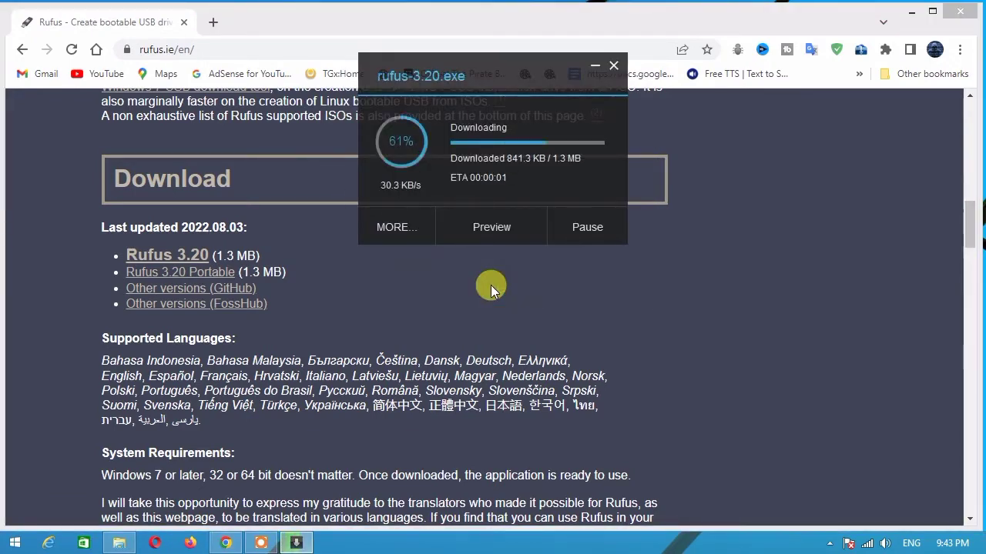
Confirm rufus-3.20 (1.33 MB) in the Downloads > Programs folder, then minimize it.
{"action": "left_click", "coordinate": [589, 210]}
{"action": "left_click", "coordinate": [911, 12]}
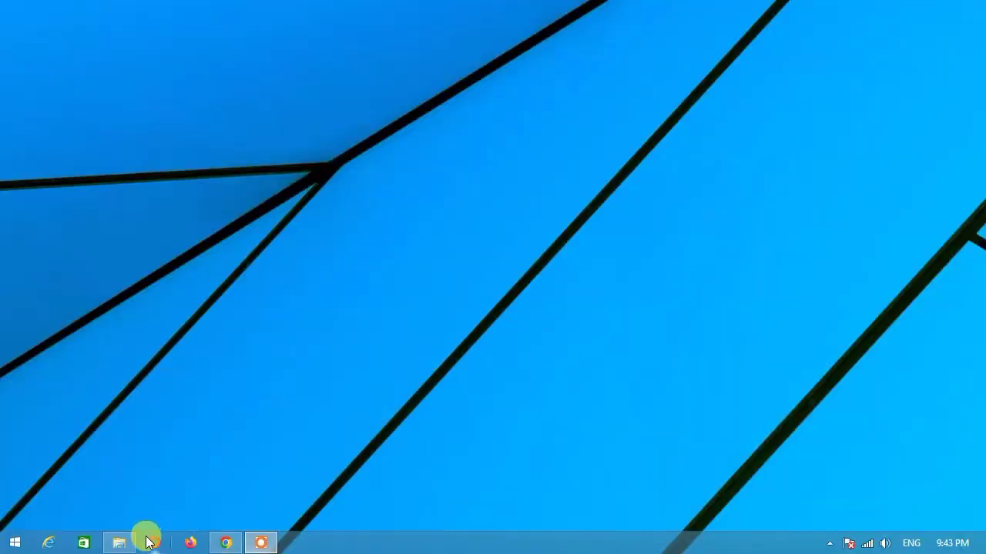
{"action": "left_click", "coordinate": [119, 543]}
{"action": "double_click", "coordinate": [458, 210]}
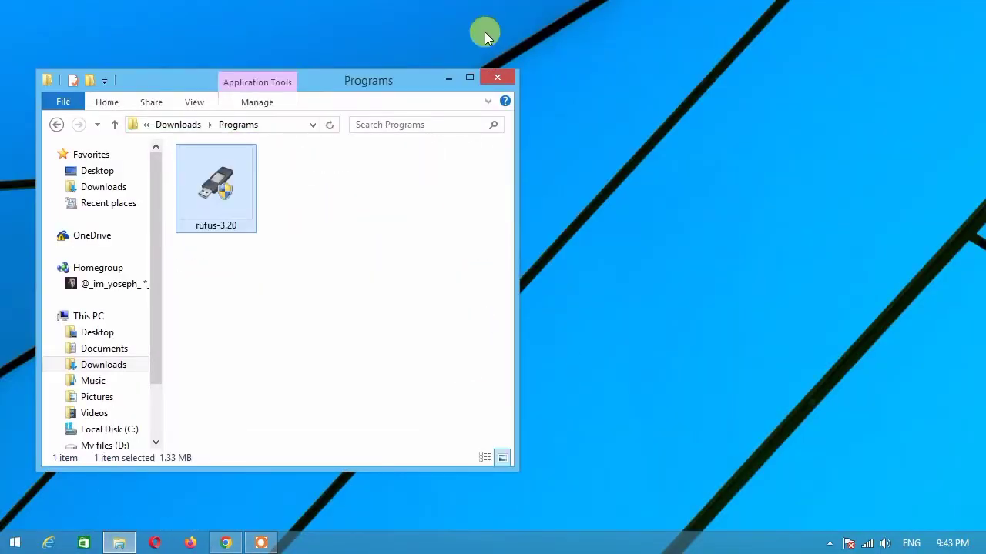
{"action": "left_click", "coordinate": [449, 81]}
Refresh the desktop from its right-click menu.
{"action": "right_click", "coordinate": [449, 82]}
{"action": "left_click", "coordinate": [464, 129]}
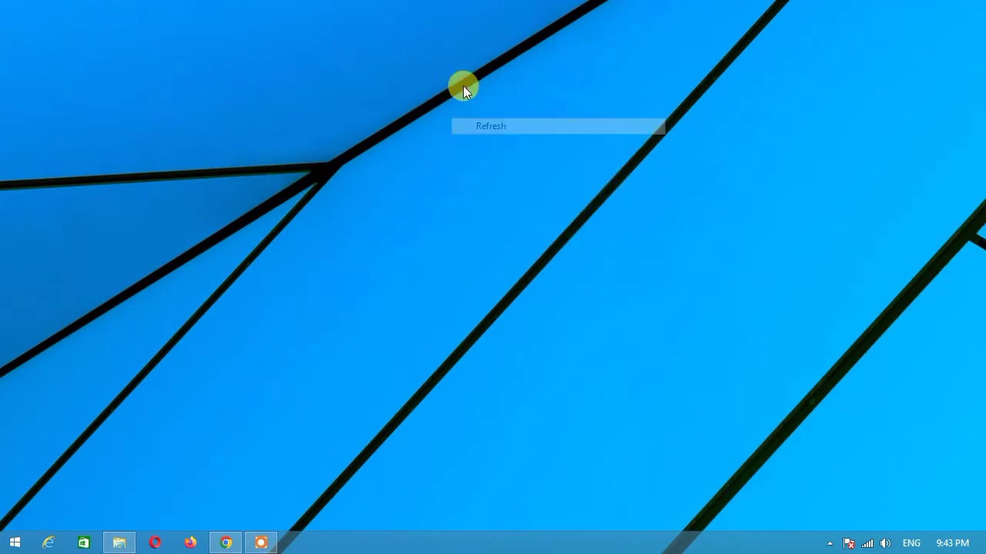
{"action": "right_click", "coordinate": [463, 85]}
Load the Getintopc WIN7X64 ISO from Downloads into Rufus for the 8 GB F disk (H:).
{"action": "left_click", "coordinate": [476, 131]}
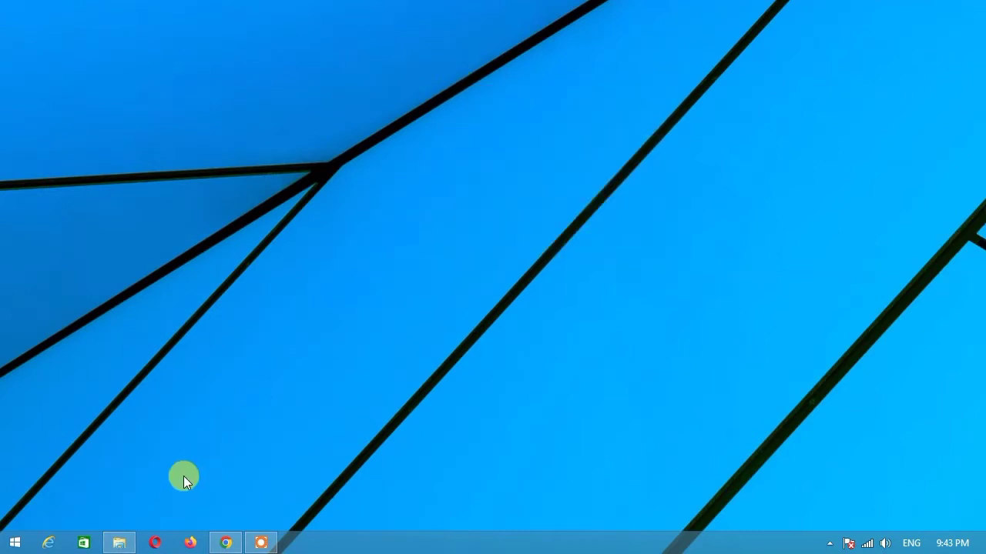
{"action": "left_click", "coordinate": [129, 547]}
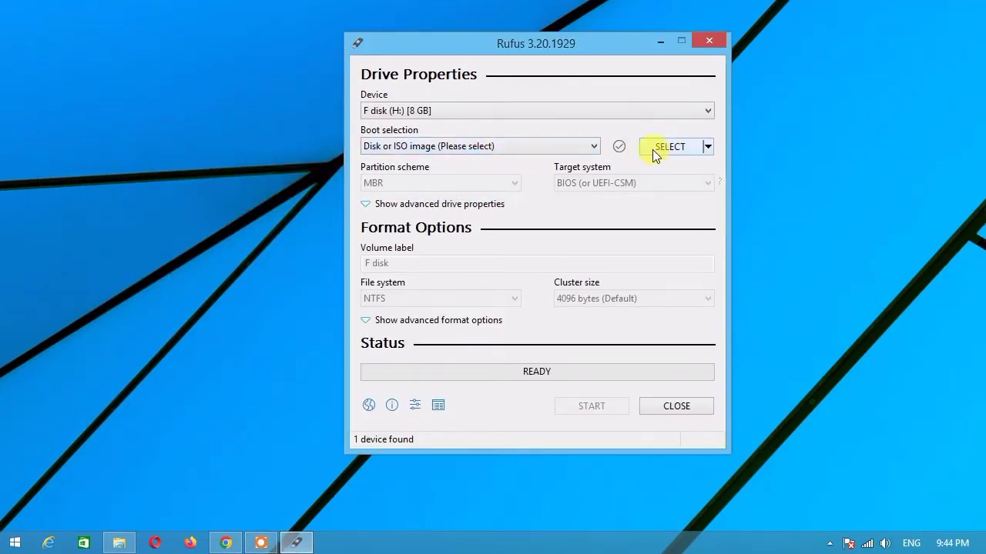
{"action": "left_click", "coordinate": [667, 150]}
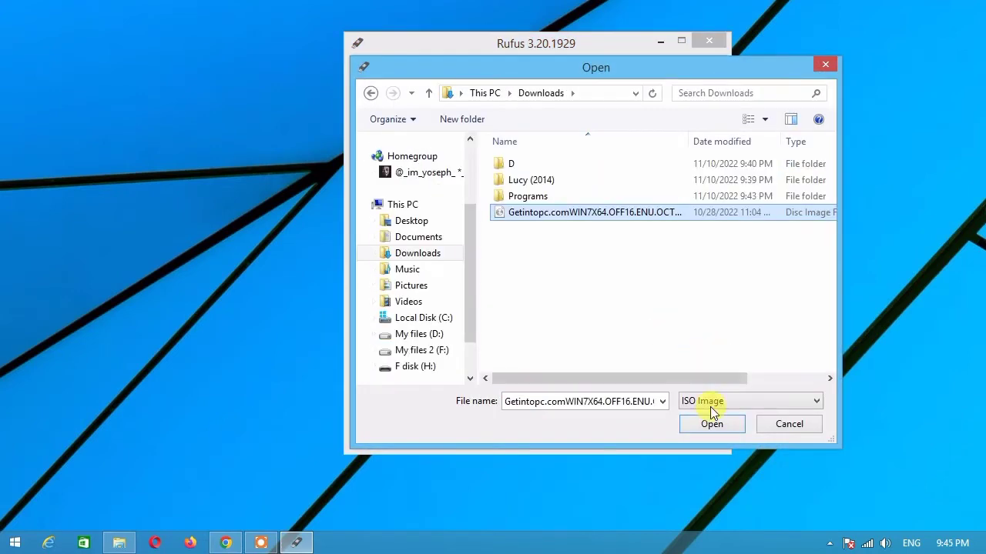
{"action": "left_click", "coordinate": [710, 426]}
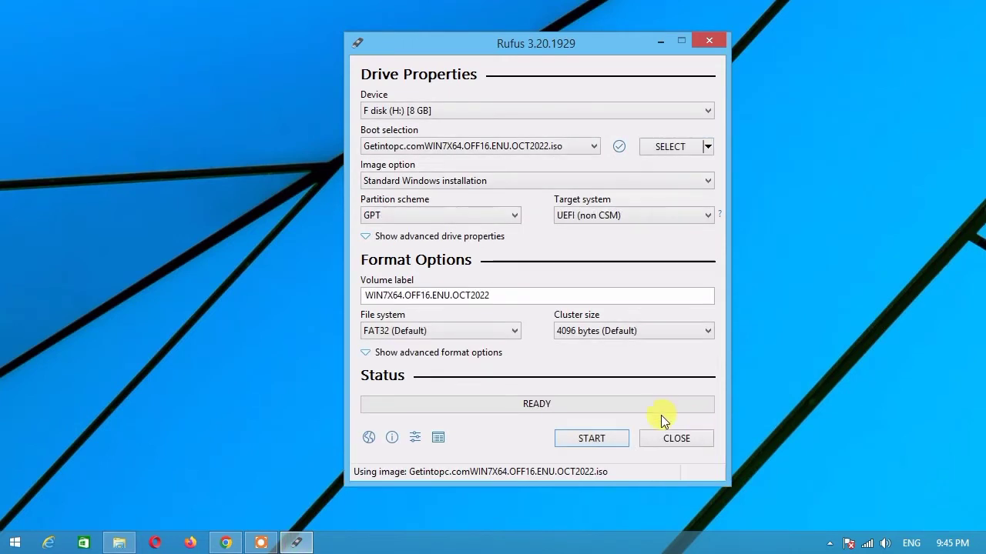
{"action": "left_click", "coordinate": [540, 180]}
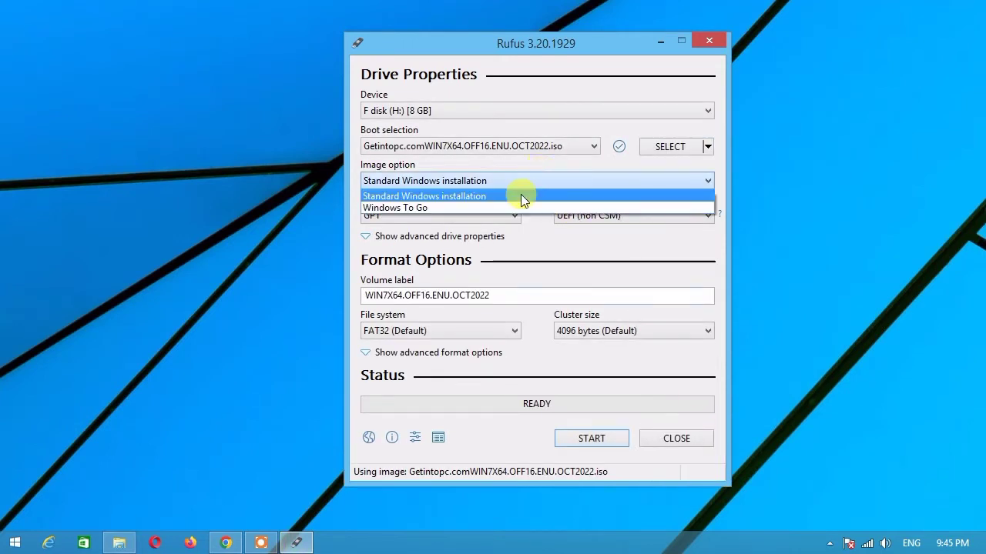
{"action": "left_click", "coordinate": [520, 195]}
{"action": "left_click", "coordinate": [450, 217]}
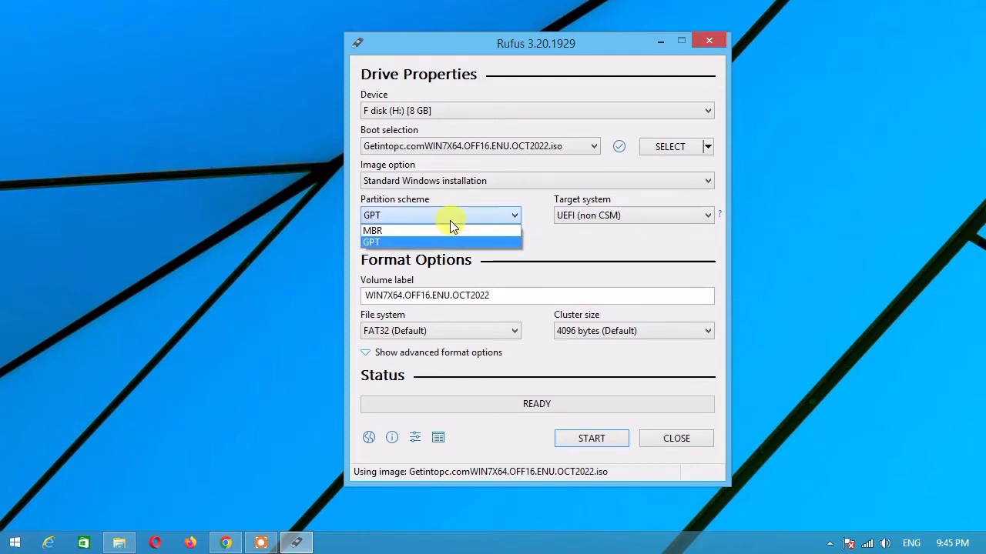
{"action": "left_click", "coordinate": [449, 220]}
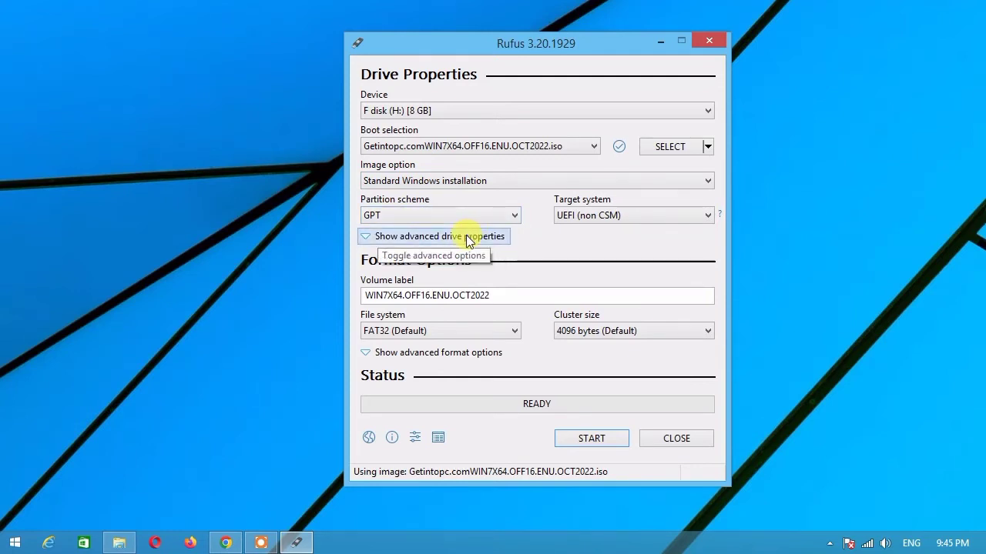
{"action": "left_click", "coordinate": [462, 216]}
{"action": "left_click", "coordinate": [461, 217]}
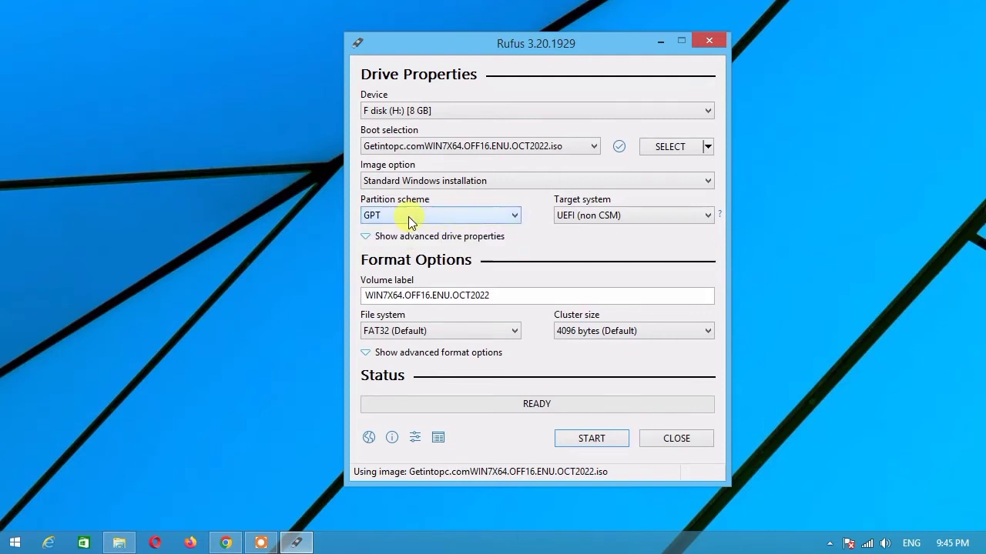
Run compmgmt.msc from the Run box to launch Computer Management.
{"action": "key", "text": "super+r"}
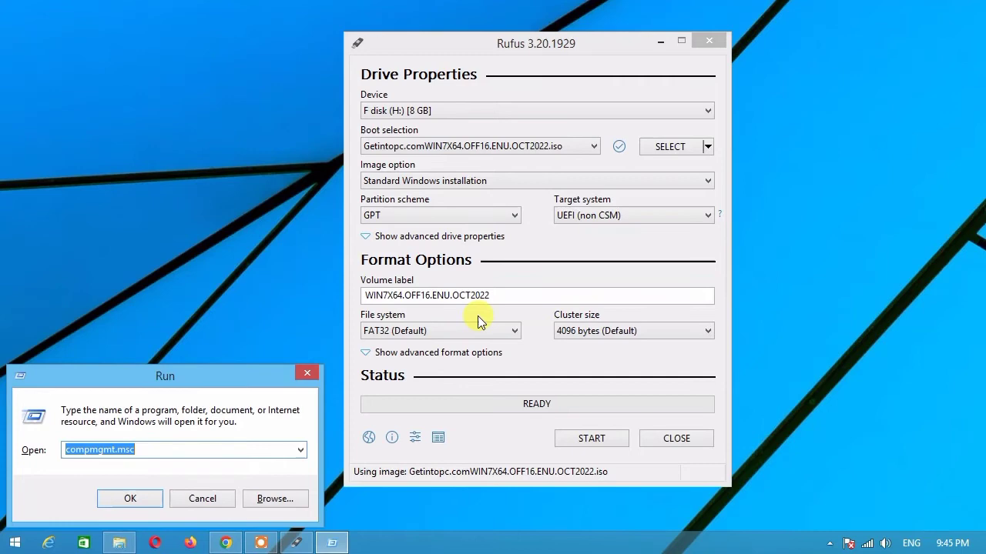
{"action": "key", "text": "BackSpace"}
{"action": "type", "text": "c"}
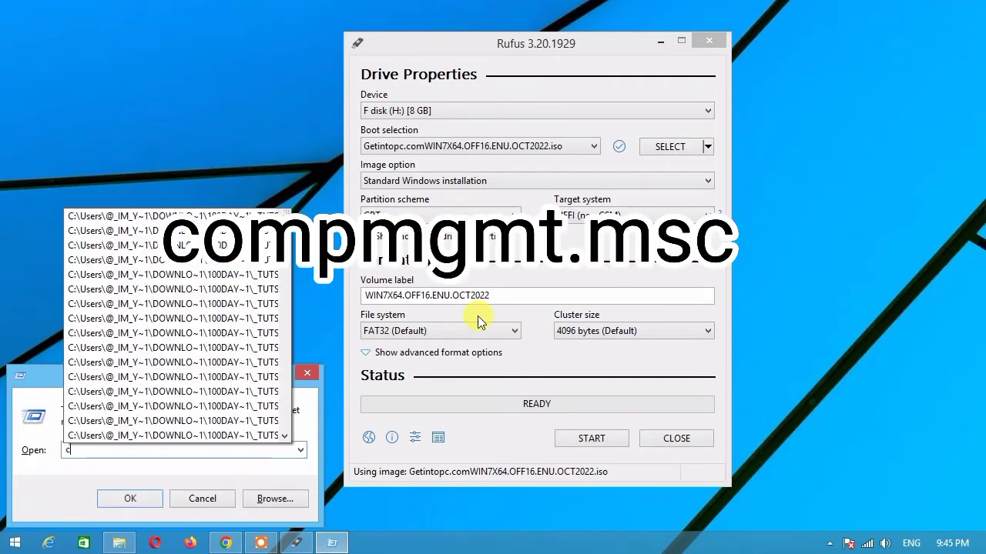
{"action": "type", "text": "omp"}
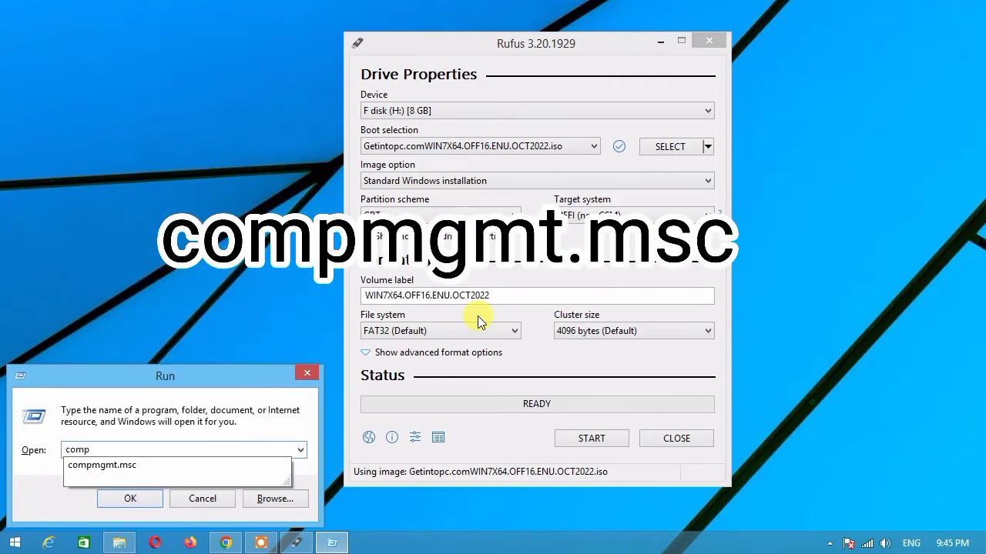
{"action": "type", "text": "mgmt.msc"}
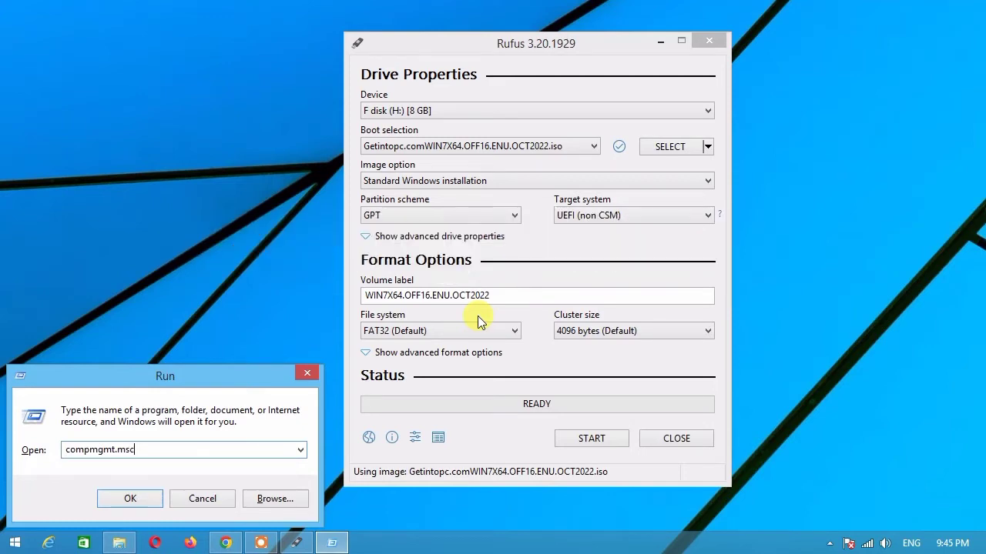
{"action": "key", "text": "Return"}
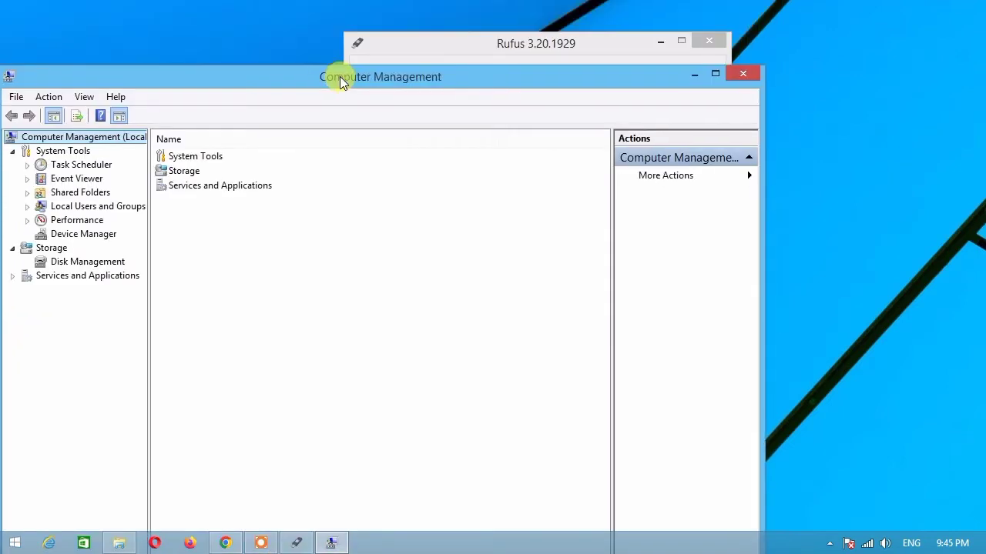
Open Disk Management in Computer Management and select Disk 0.
{"action": "left_click_drag", "start_coordinate": [341, 79], "coordinate": [390, 60]}
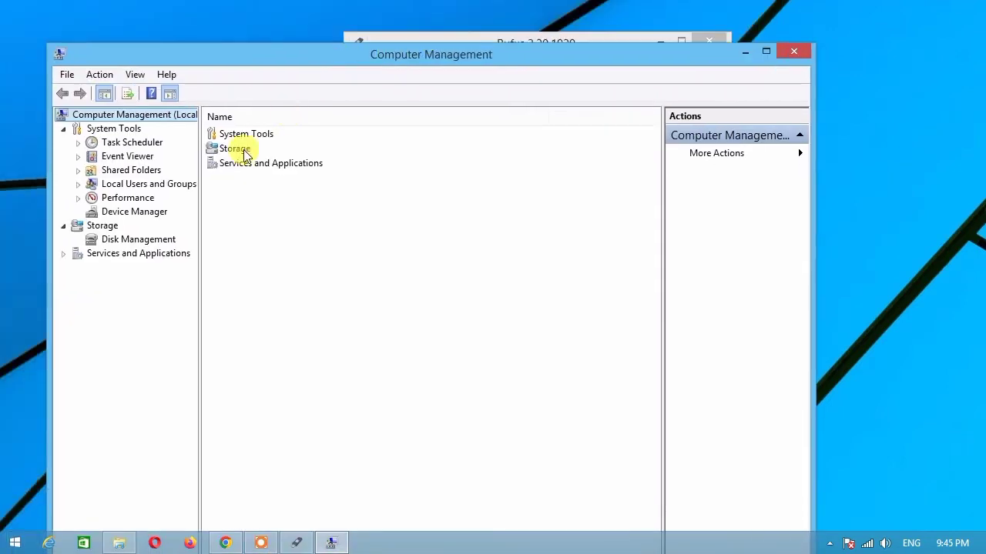
{"action": "left_click", "coordinate": [138, 239]}
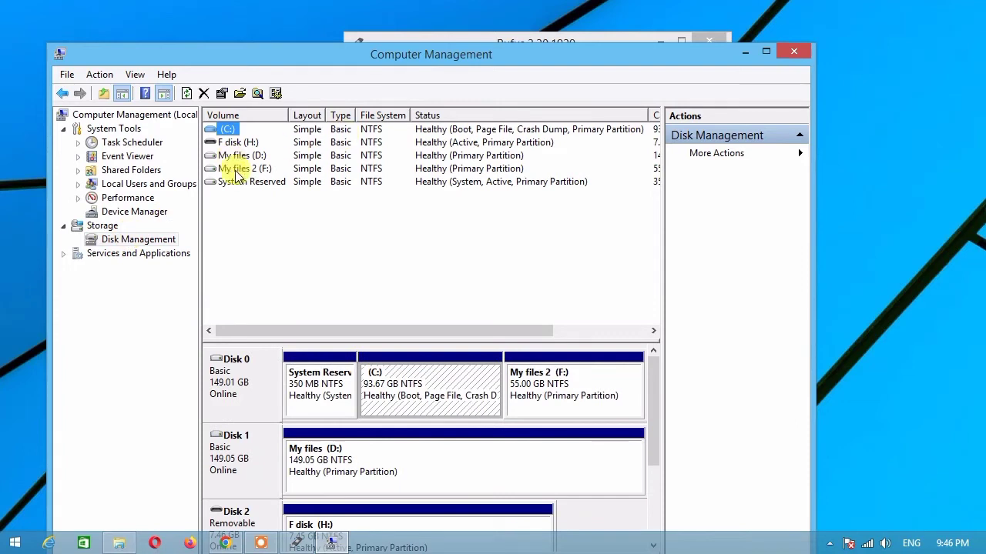
{"action": "left_click", "coordinate": [254, 303]}
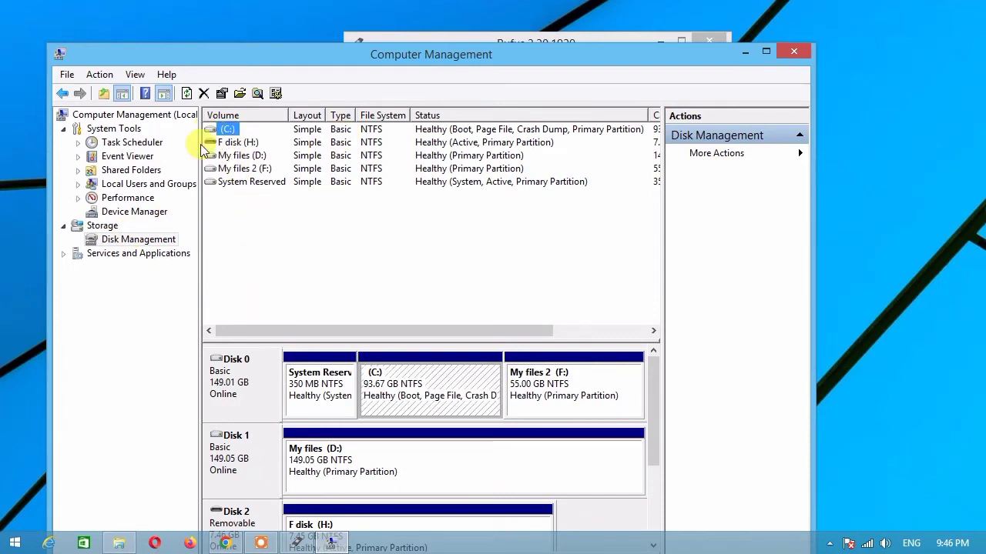
{"action": "left_click", "coordinate": [227, 387]}
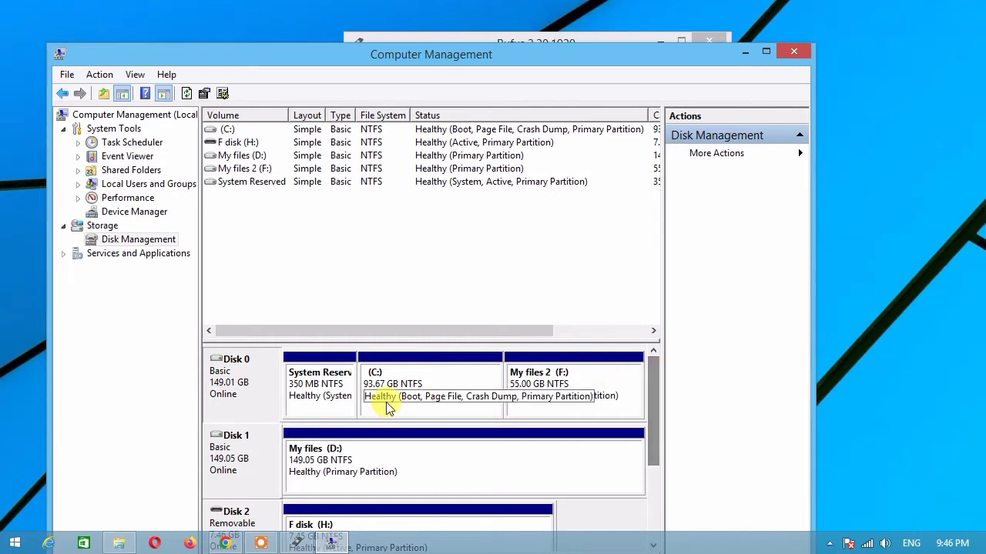
Open Disk 0's Properties to see its Master Boot Record (MBR) partition style.
{"action": "right_click", "coordinate": [232, 399]}
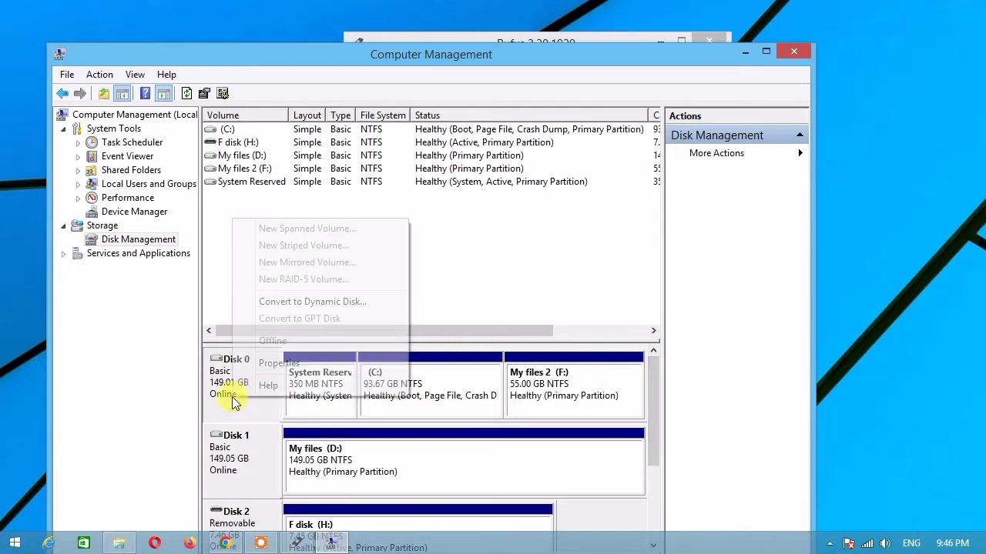
{"action": "left_click", "coordinate": [267, 363]}
{"action": "key", "text": "Escape"}
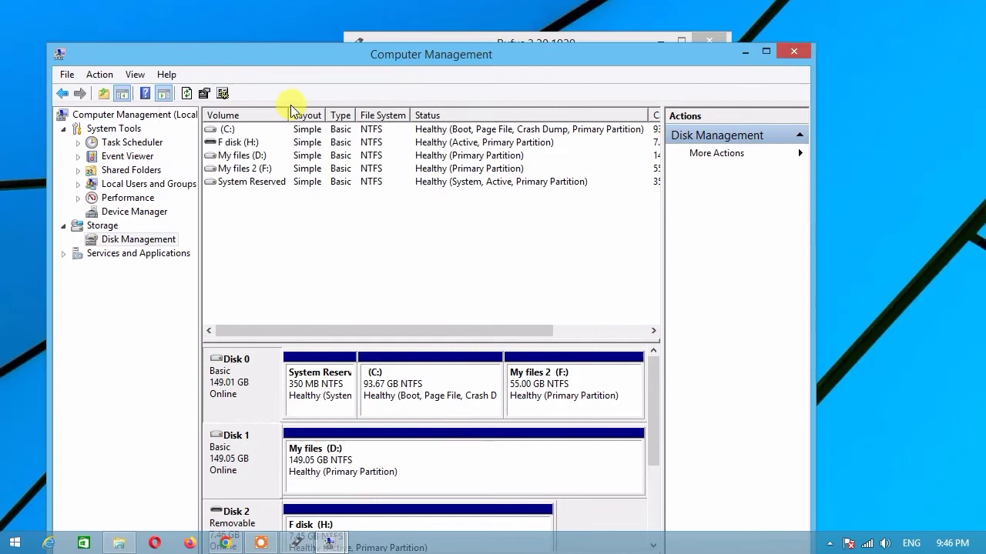
{"action": "left_click", "coordinate": [281, 545]}
{"action": "left_click_drag", "start_coordinate": [331, 112], "coordinate": [254, 102]}
Check Disk 0's Volumes tab, which shows a Master Boot Record partition style, with Rufus alongside.
{"action": "left_click", "coordinate": [520, 192]}
{"action": "left_click", "coordinate": [525, 42]}
{"action": "left_click_drag", "start_coordinate": [525, 44], "coordinate": [704, 44]}
{"action": "left_click_drag", "start_coordinate": [231, 105], "coordinate": [237, 76]}
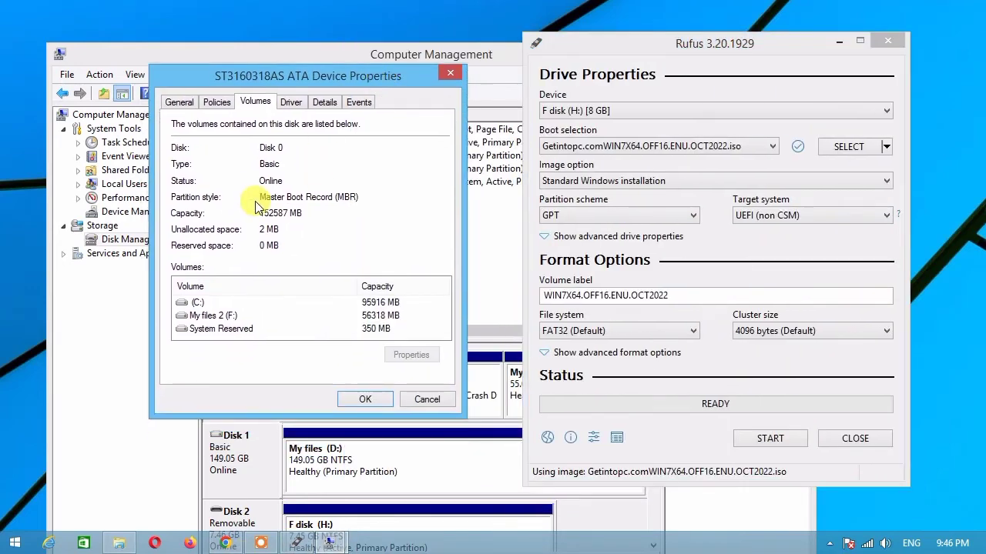
Set Rufus's partition scheme to MBR, then close the disk properties and Computer Management.
{"action": "left_click", "coordinate": [611, 218]}
{"action": "left_click", "coordinate": [581, 233]}
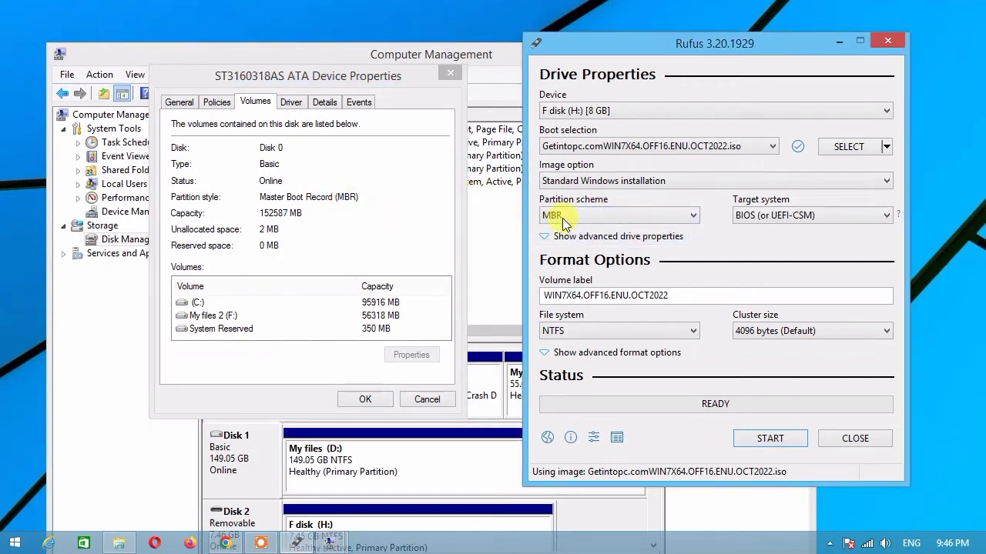
{"action": "left_click", "coordinate": [365, 400]}
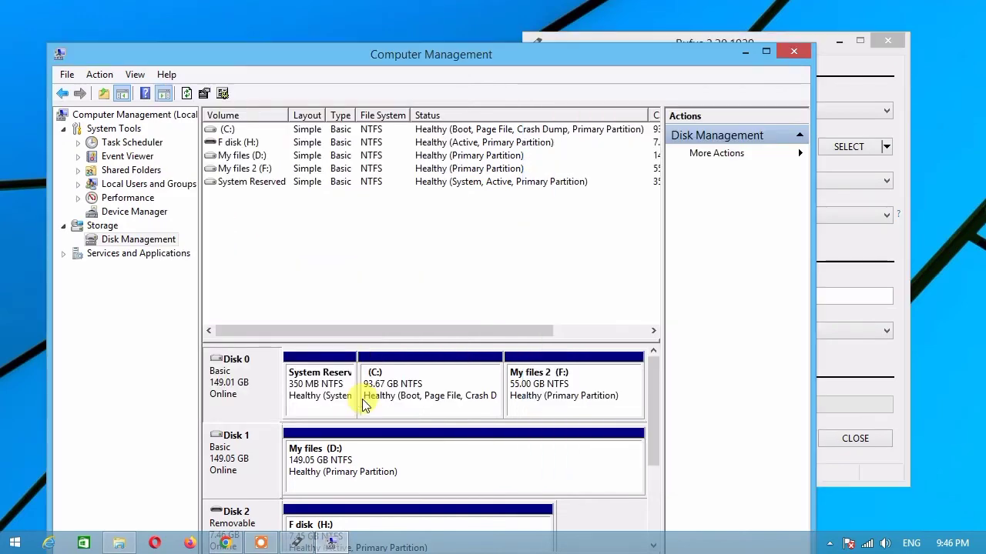
{"action": "left_click", "coordinate": [803, 54]}
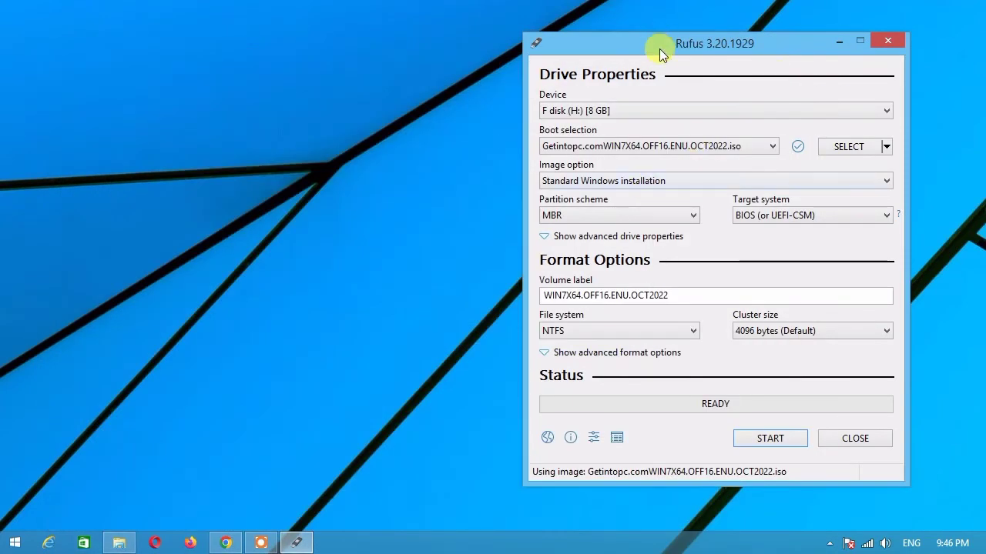
Keep BIOS (or UEFI-CSM) target, NTFS and 4096-byte clusters in Rufus, then start writing.
{"action": "left_click_drag", "start_coordinate": [659, 49], "coordinate": [423, 43]}
{"action": "left_click", "coordinate": [545, 210]}
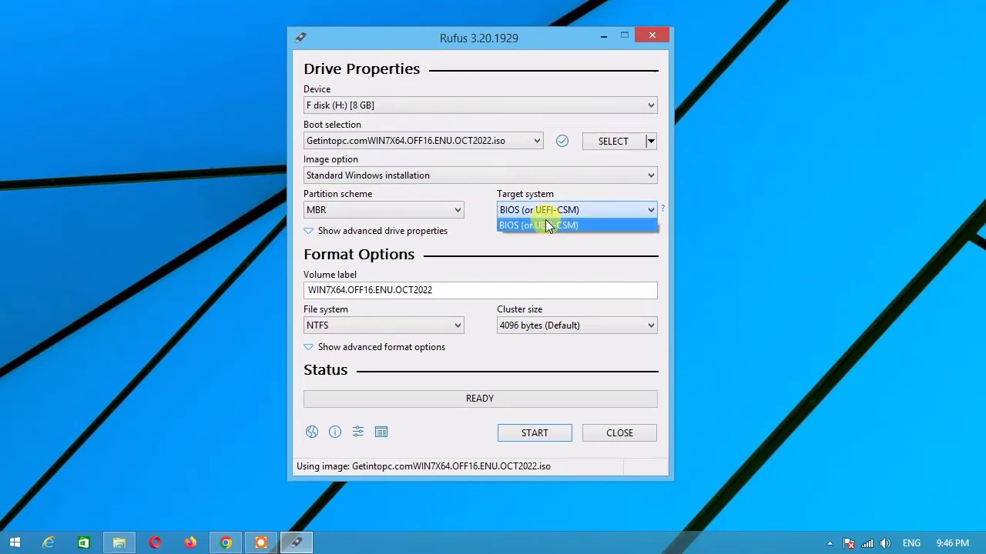
{"action": "left_click", "coordinate": [545, 224]}
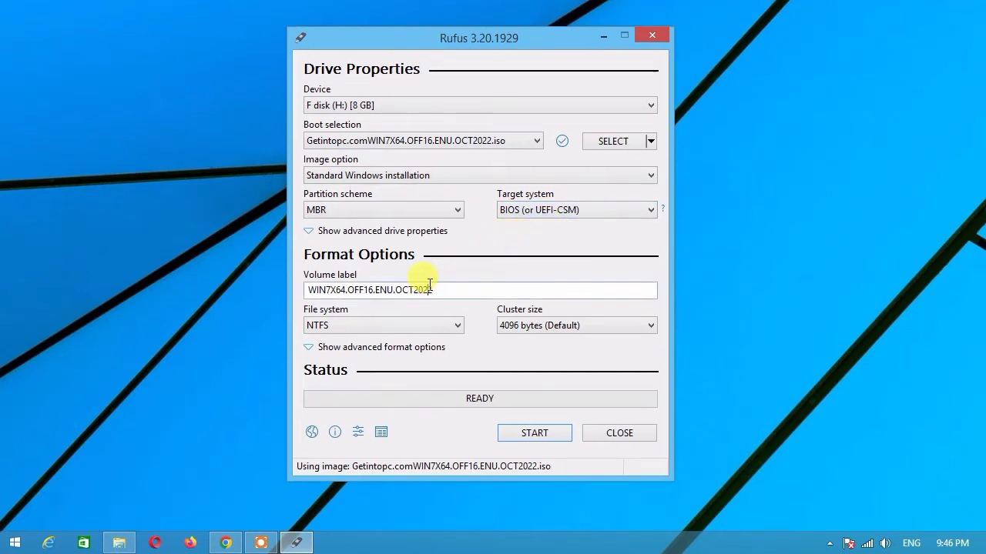
{"action": "left_click", "coordinate": [381, 326]}
{"action": "left_click", "coordinate": [381, 326]}
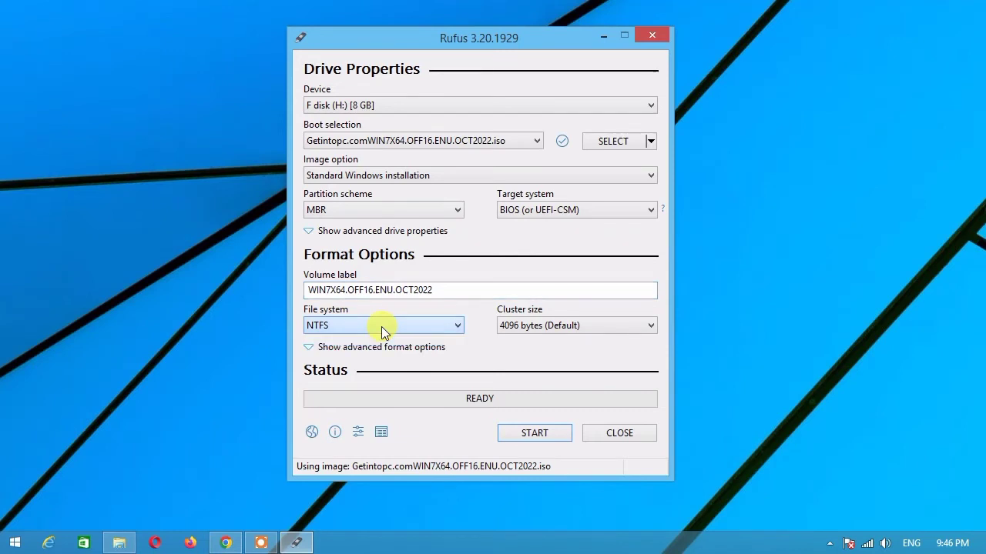
{"action": "left_click", "coordinate": [564, 325]}
{"action": "left_click", "coordinate": [565, 325]}
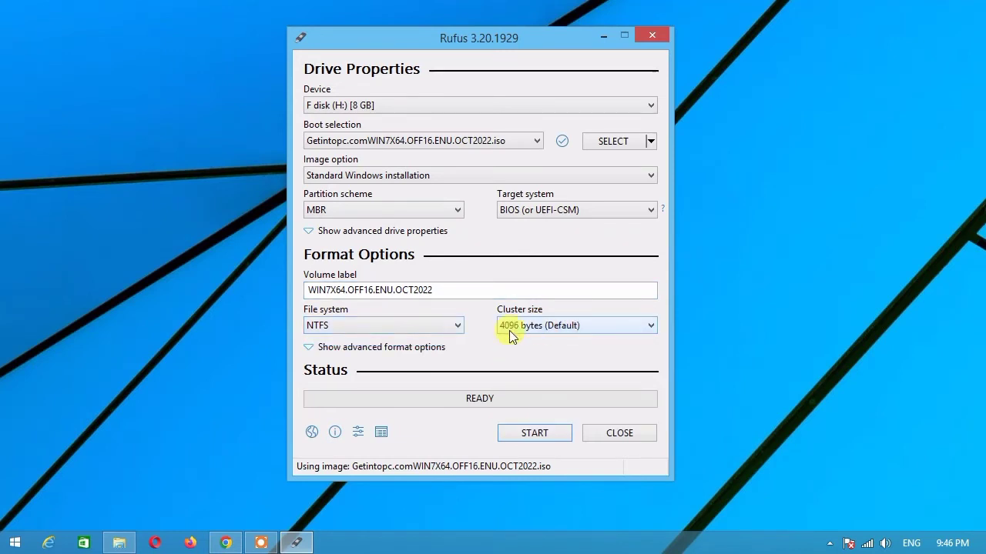
{"action": "left_click", "coordinate": [525, 428]}
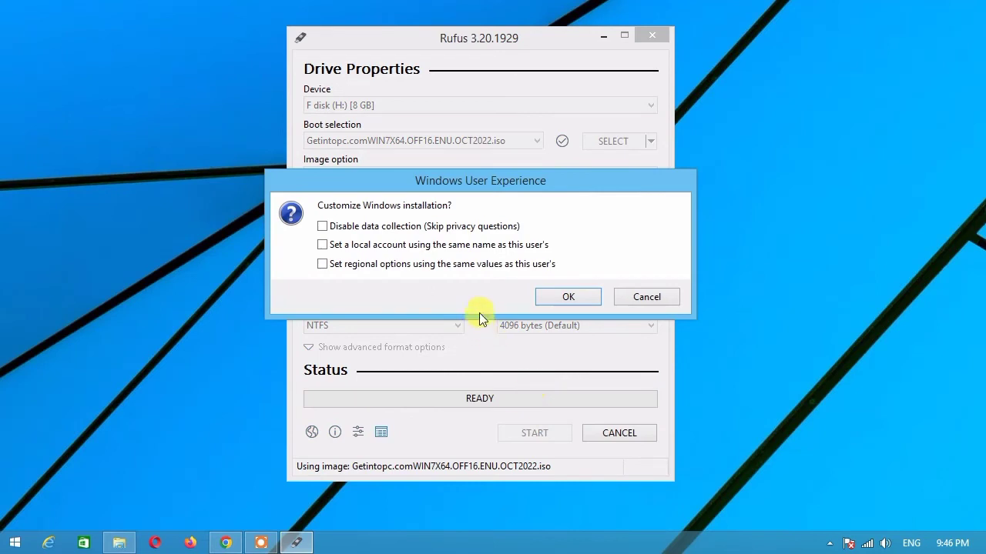
Accept the default Windows installation options and the data-erase warning to write the image.
{"action": "left_click", "coordinate": [567, 297]}
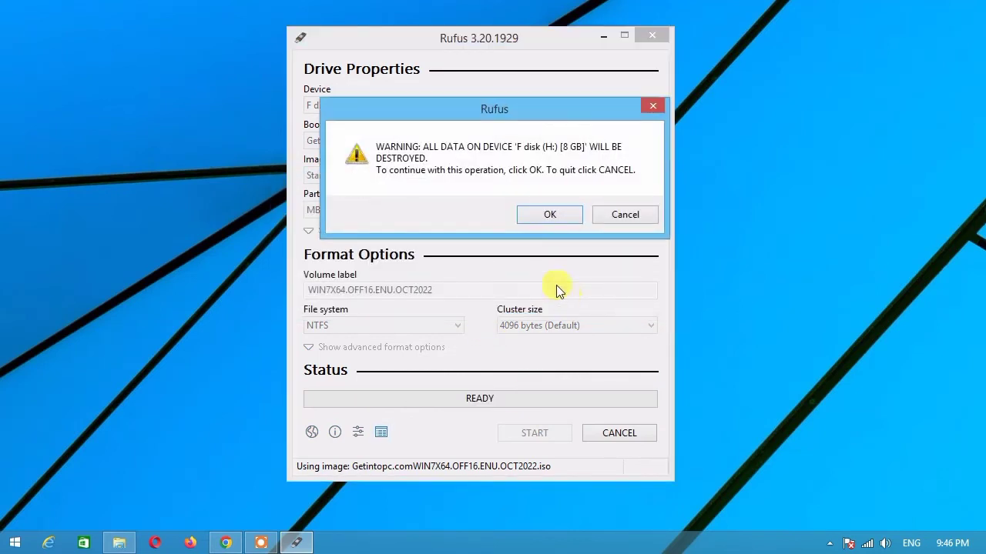
{"action": "left_click", "coordinate": [547, 216]}
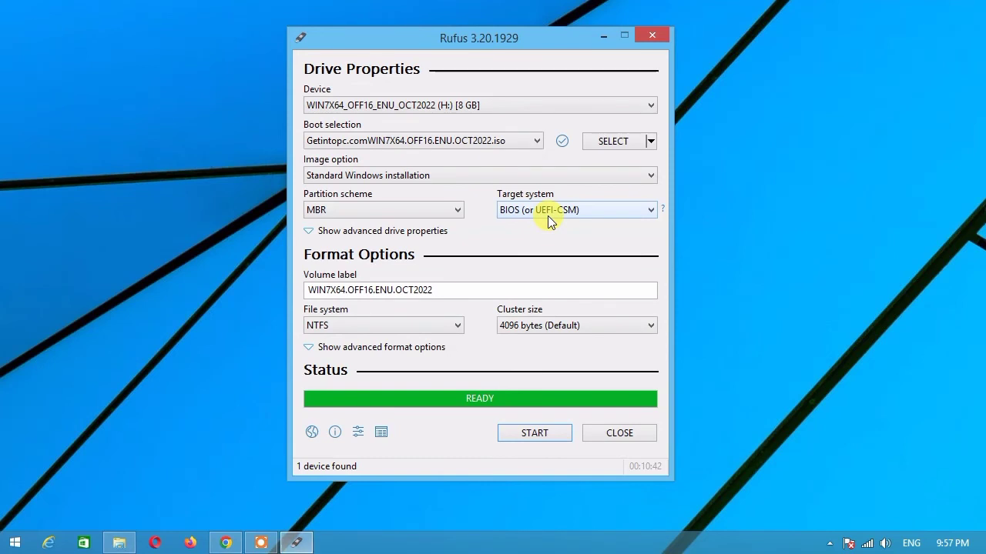
Close Rufus and select the WIN7X64_OFF16_ENU_OCT2022 (H:) drive in This PC.
{"action": "left_click_drag", "start_coordinate": [548, 37], "coordinate": [601, 52]}
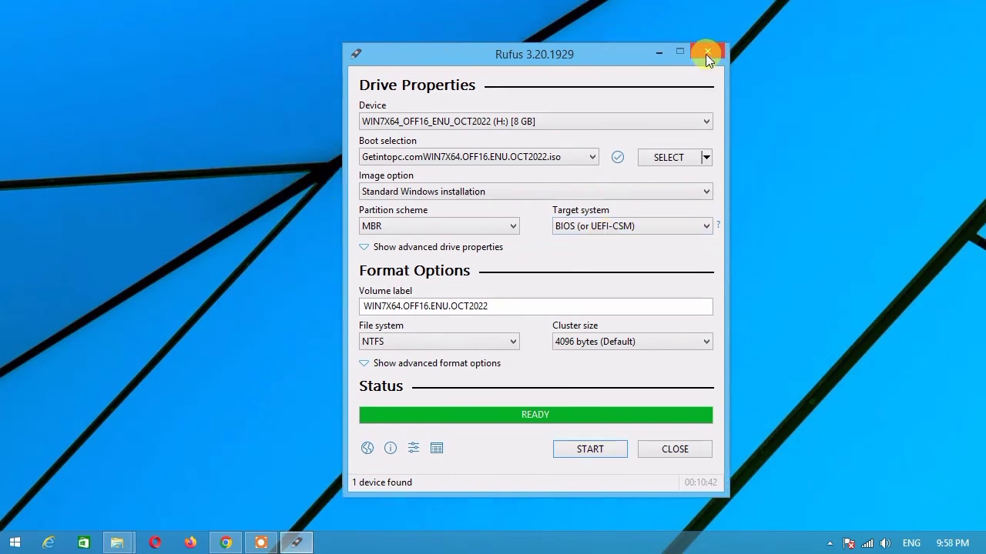
{"action": "left_click", "coordinate": [705, 52]}
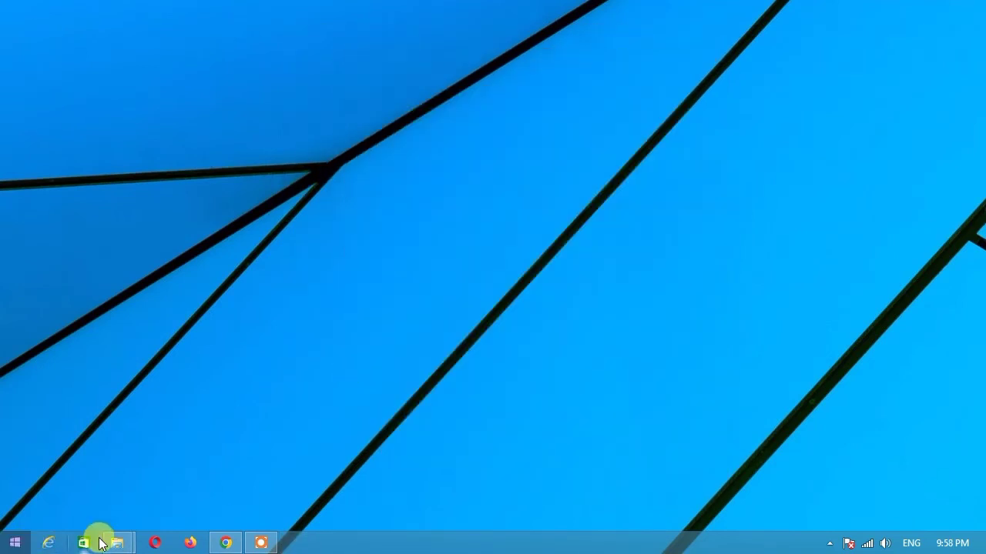
{"action": "mouse_move", "coordinate": [129, 531]}
{"action": "left_click", "coordinate": [227, 440]}
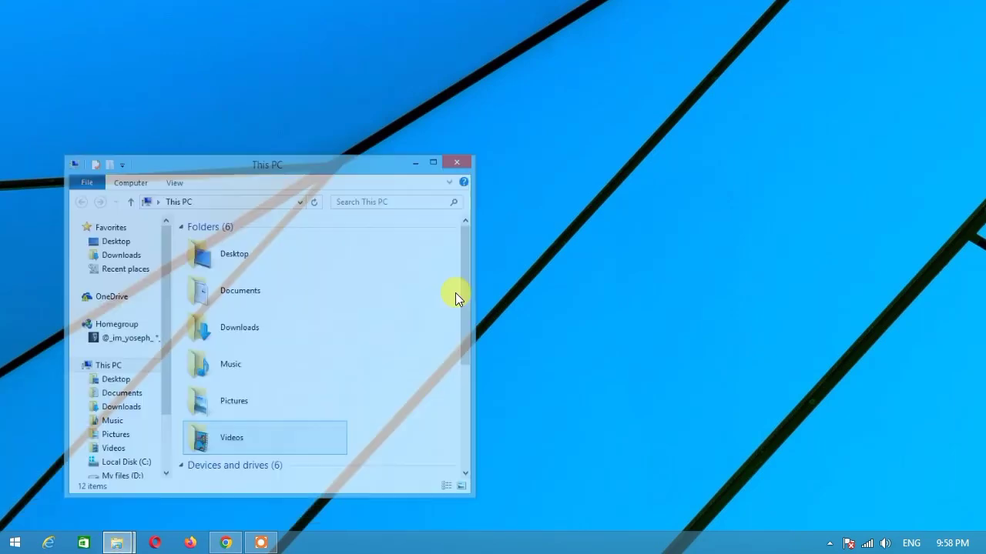
{"action": "scroll", "coordinate": [477, 255], "scroll_direction": "down", "scroll_amount": 3}
{"action": "left_click", "coordinate": [290, 451]}
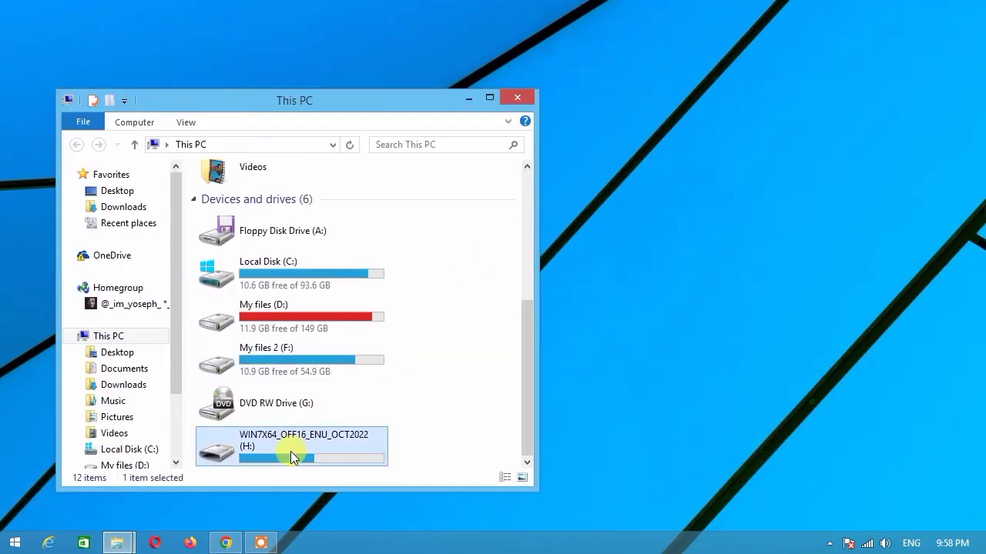
Minimize This PC and refresh the desktop several times.
{"action": "left_click", "coordinate": [468, 99]}
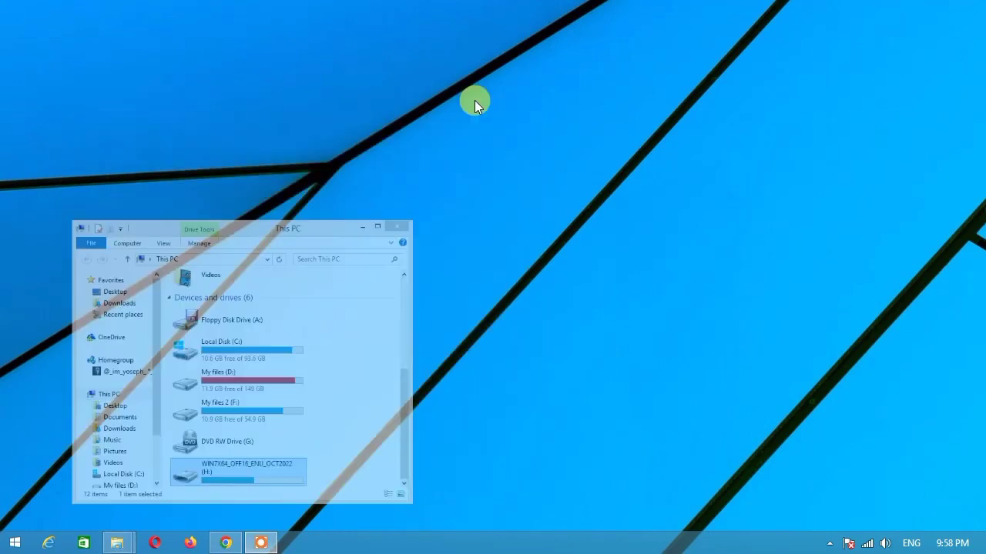
{"action": "right_click", "coordinate": [440, 60]}
{"action": "left_click", "coordinate": [455, 103]}
{"action": "right_click", "coordinate": [439, 73]}
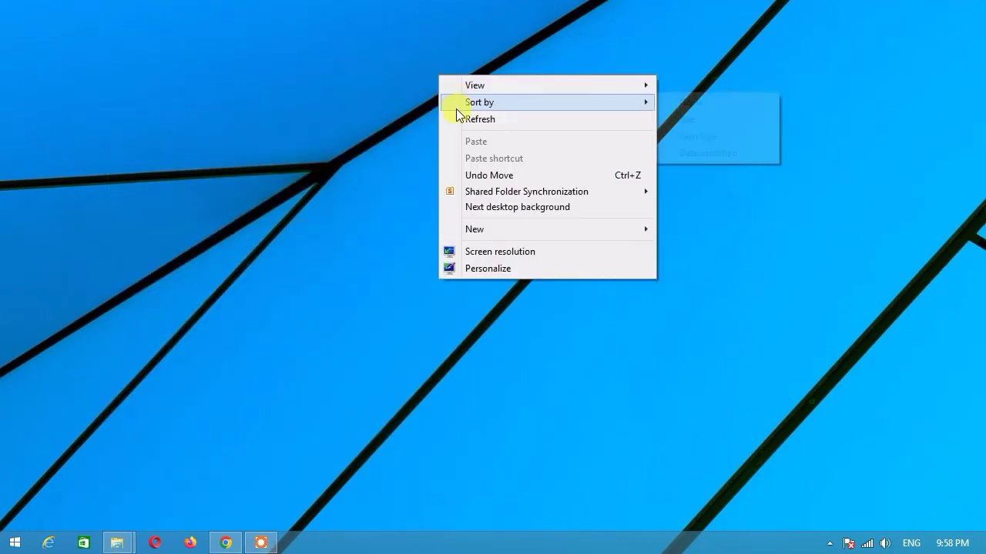
{"action": "left_click", "coordinate": [456, 115]}
{"action": "right_click", "coordinate": [438, 67]}
{"action": "left_click", "coordinate": [458, 110]}
{"action": "right_click", "coordinate": [446, 81]}
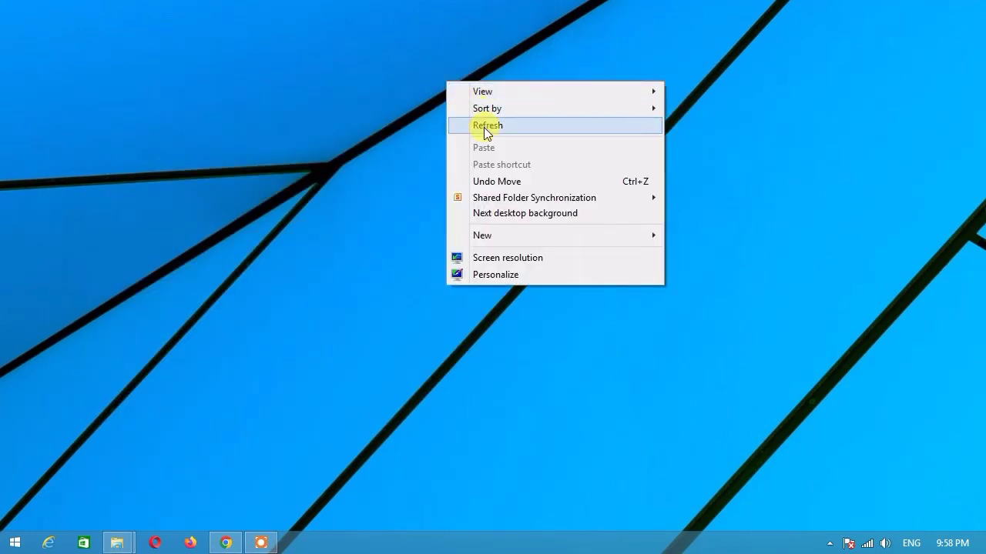
{"action": "left_click", "coordinate": [483, 127]}
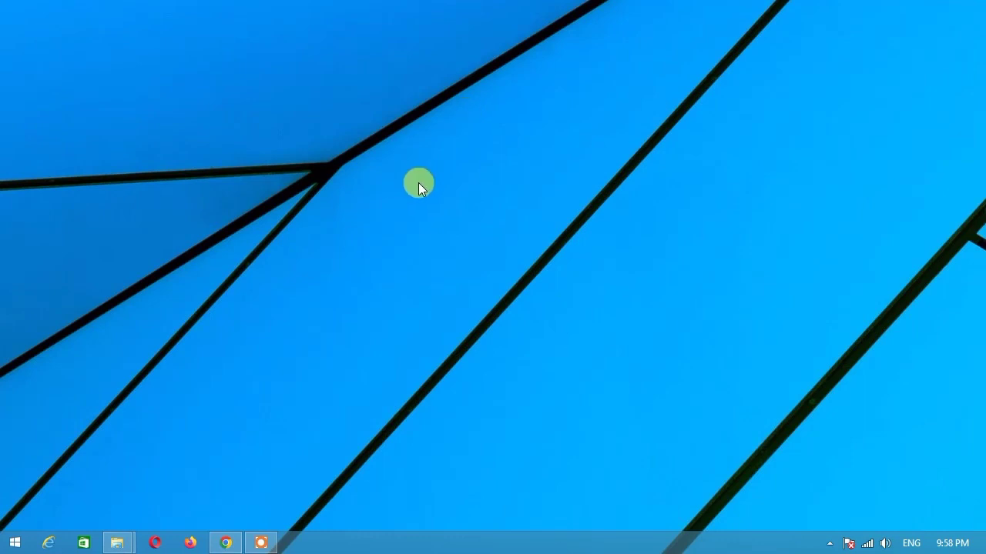